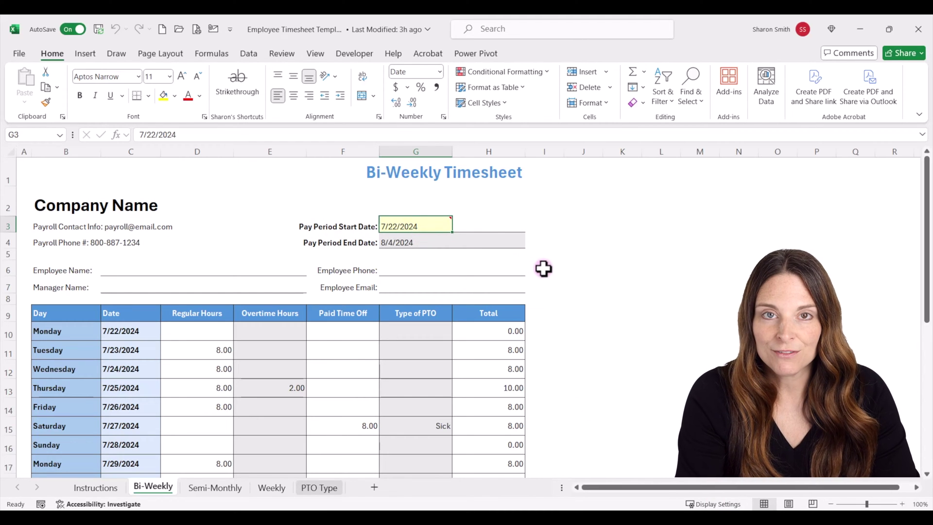
Step: Enter 7/22/2024 as the pay period start date
type("7")
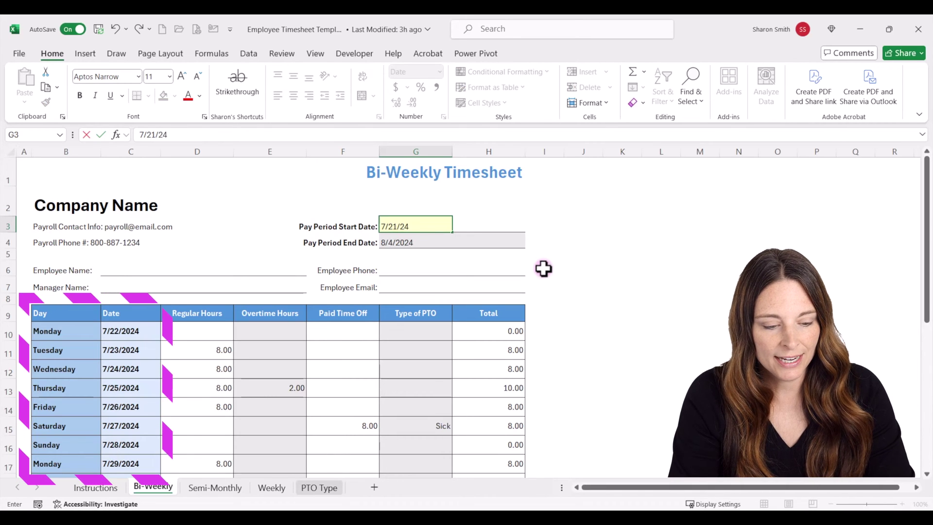
key("Return")
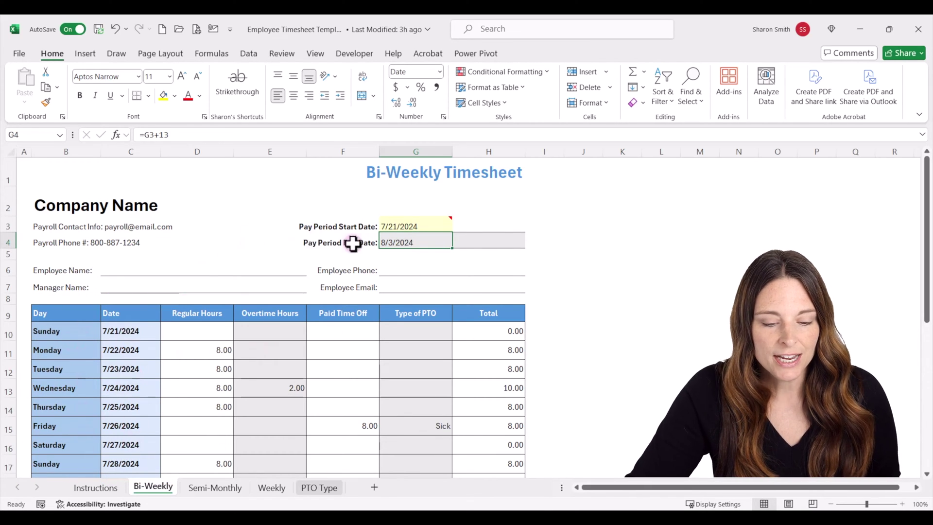
left_click(400, 227)
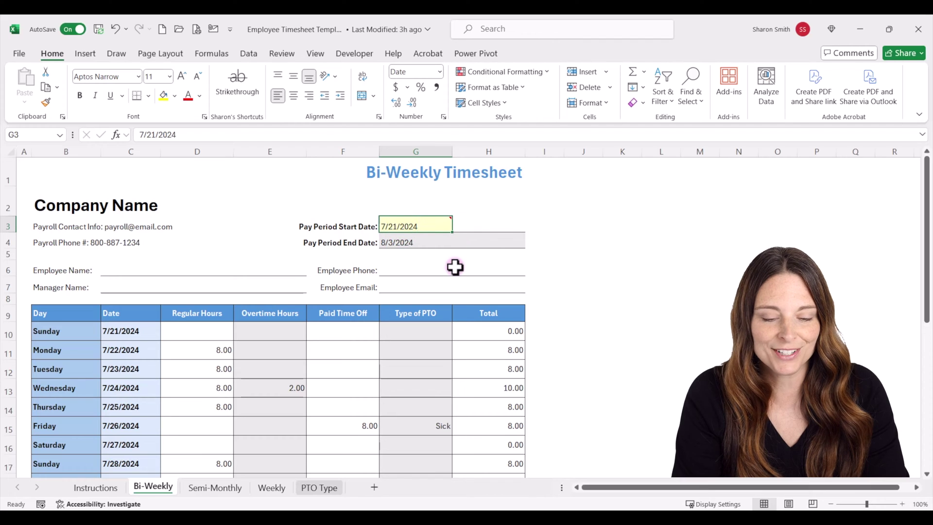
type("7/22")
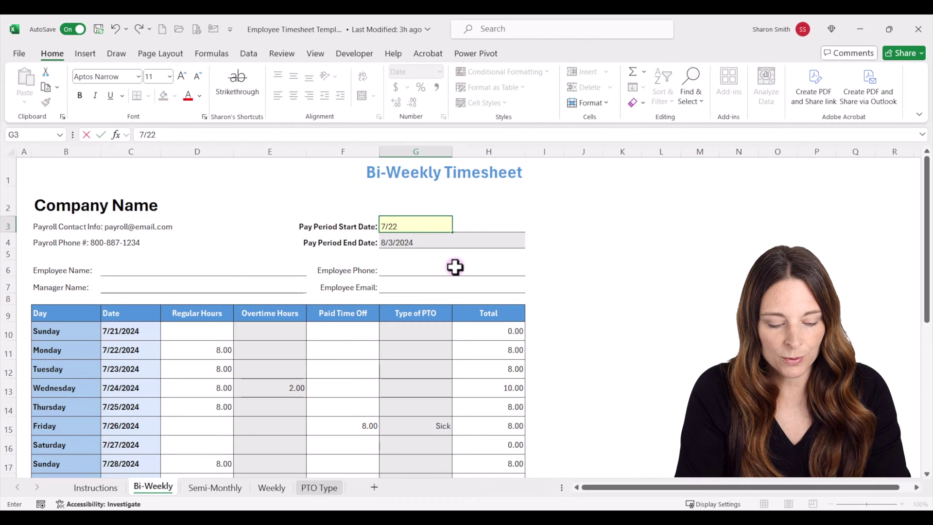
key("Return")
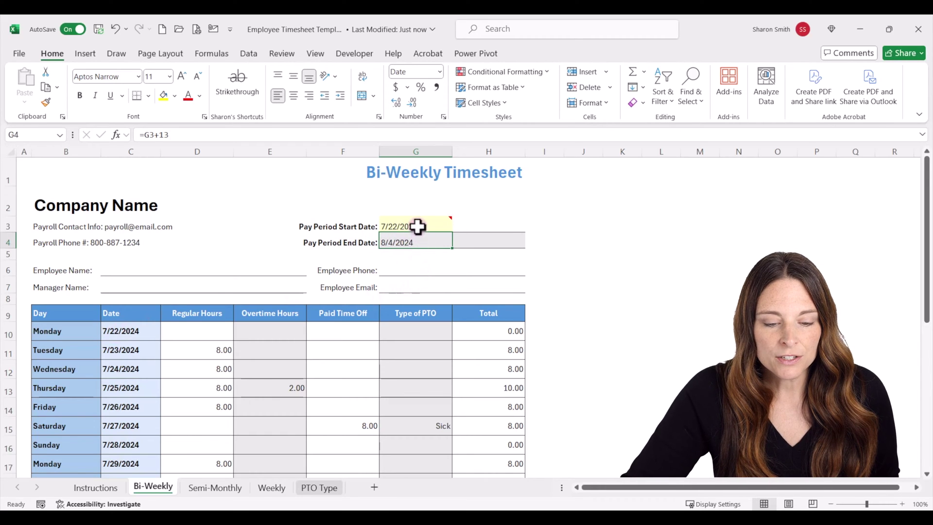
Step: Review the start date's note and the end date formula adding 13 days
left_click(418, 226)
left_click(426, 226)
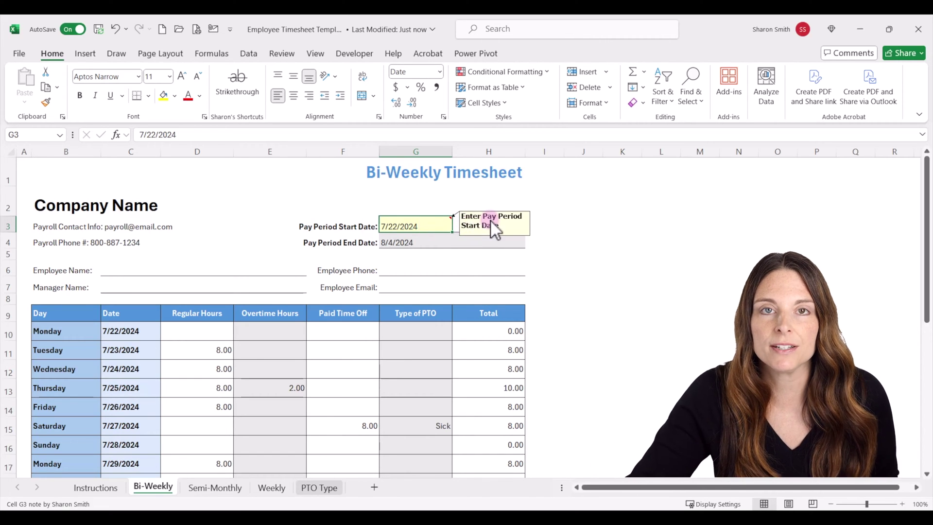
mouse_move(415, 226)
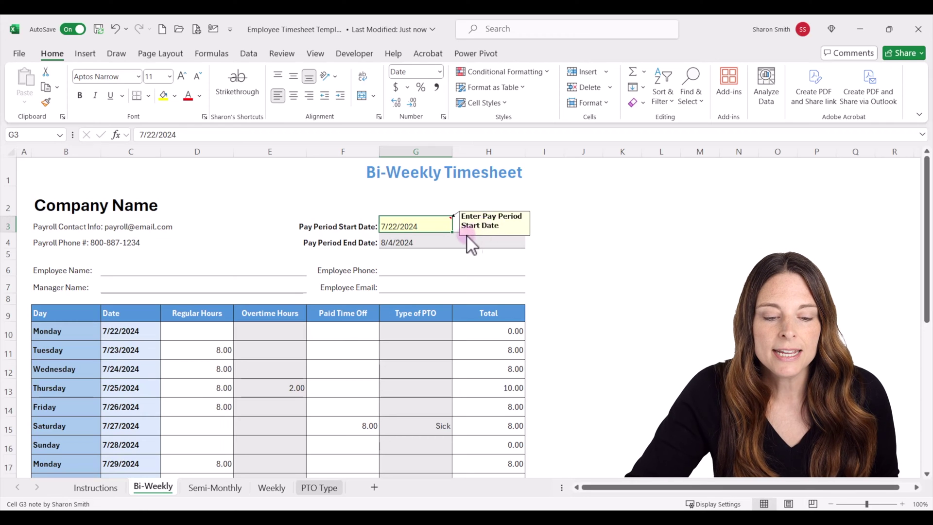
left_click(422, 242)
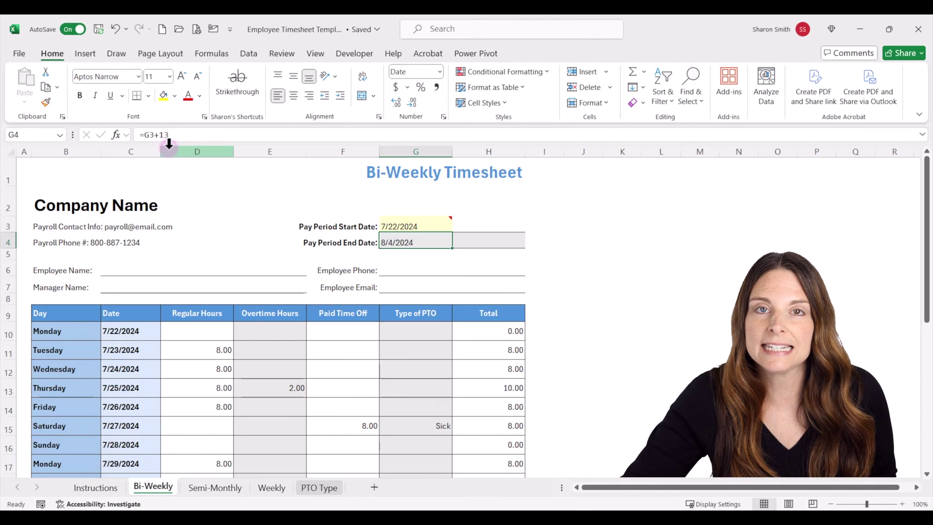
left_click(421, 227)
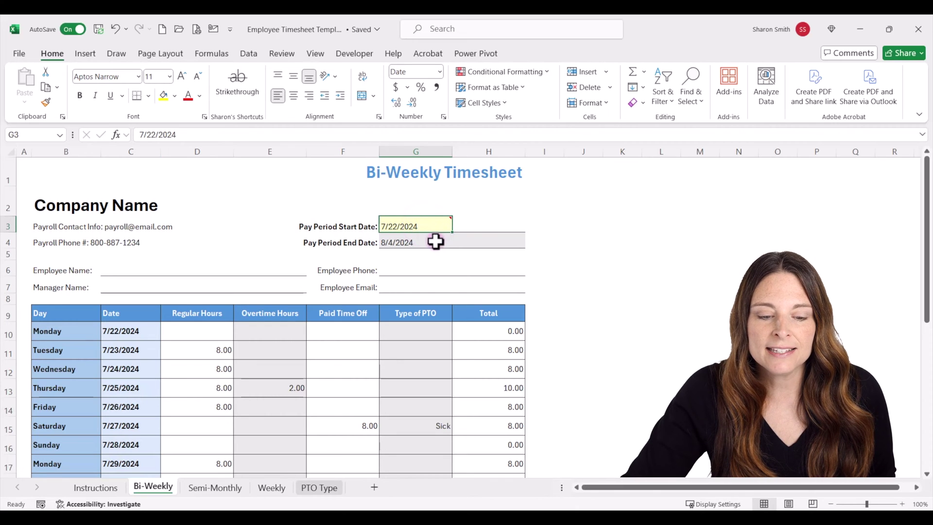
left_click(435, 242)
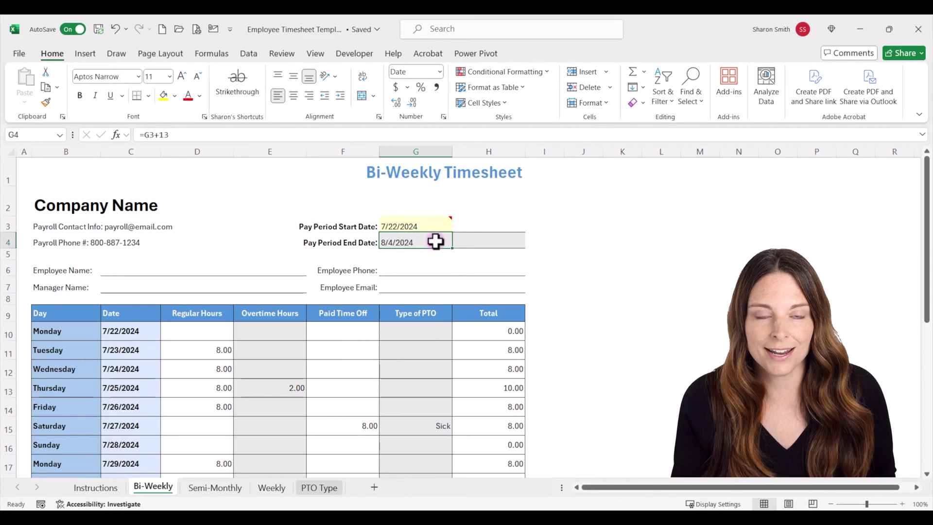
Step: Show the first date linking to the start date and the second adding one day
left_click(130, 332)
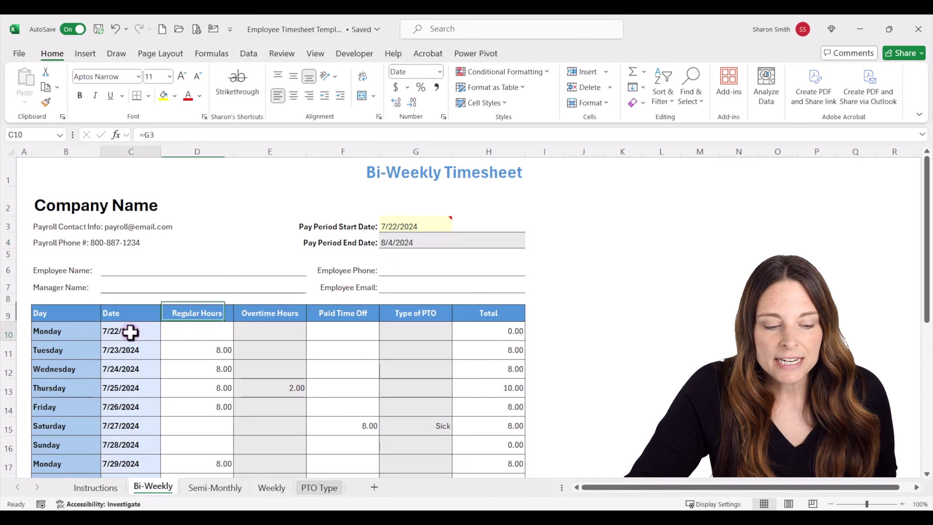
scroll(161, 333, "down", 2)
scroll(161, 332, "down", 2)
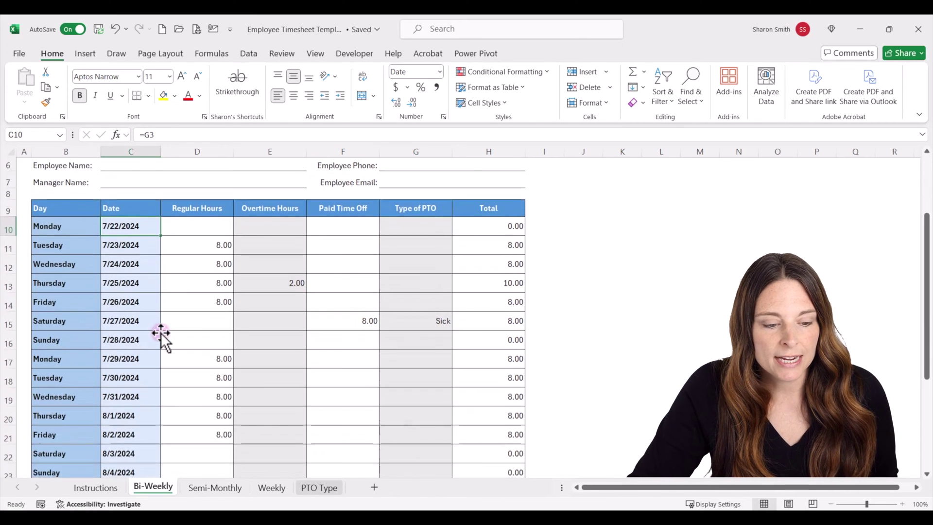
scroll(160, 333, "down", 2)
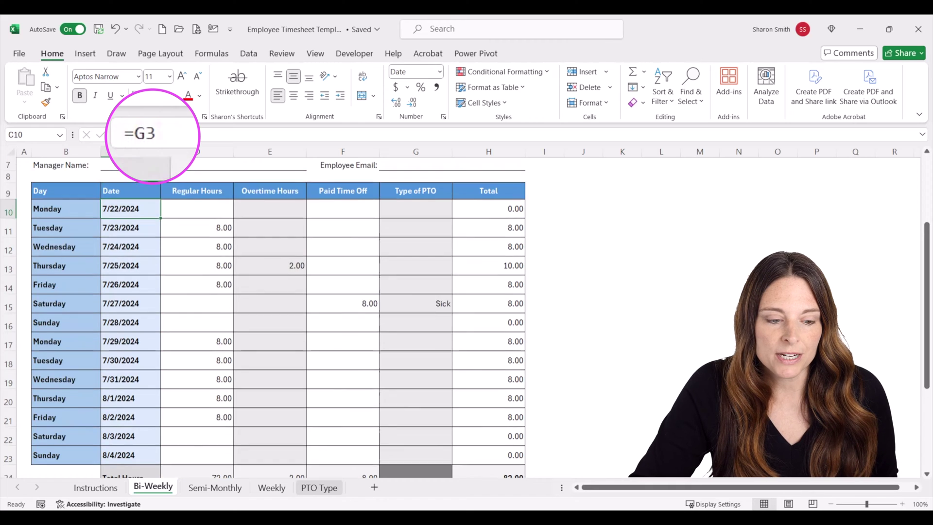
scroll(321, 243, "up", 3)
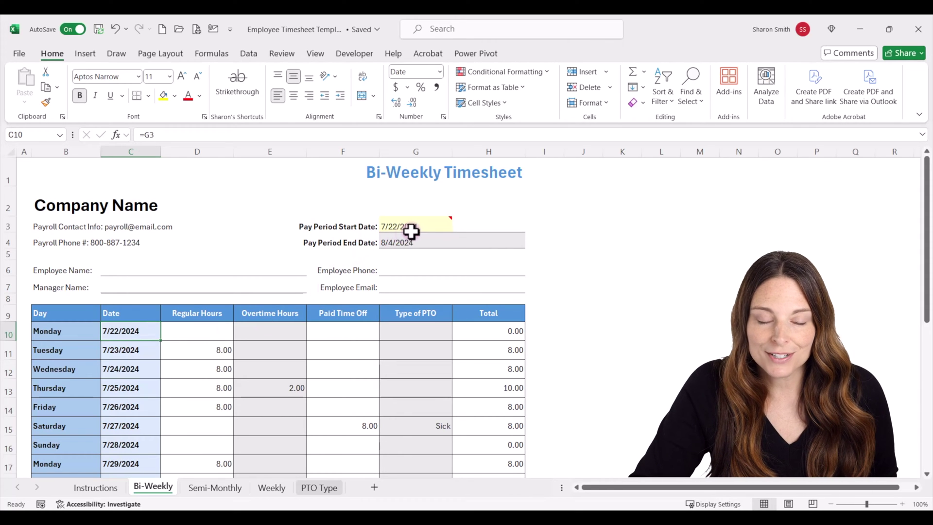
left_click(148, 350)
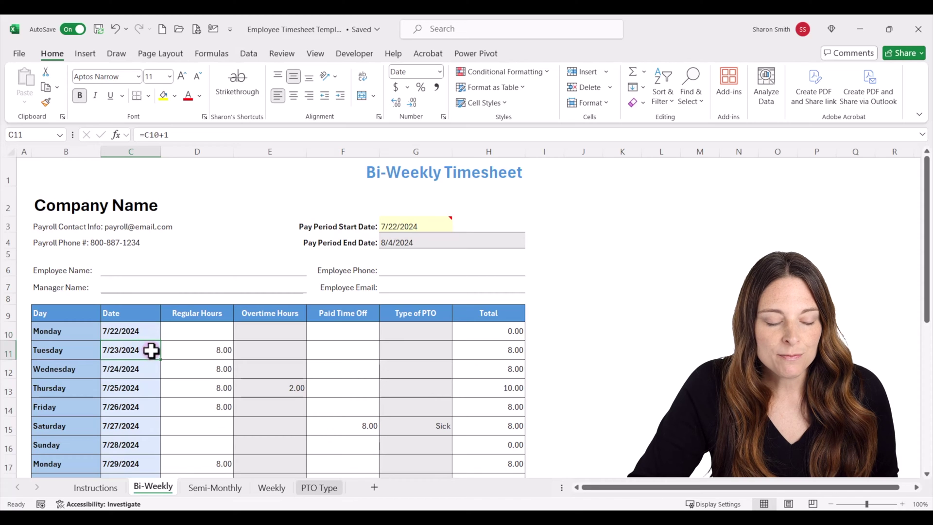
left_click(129, 332)
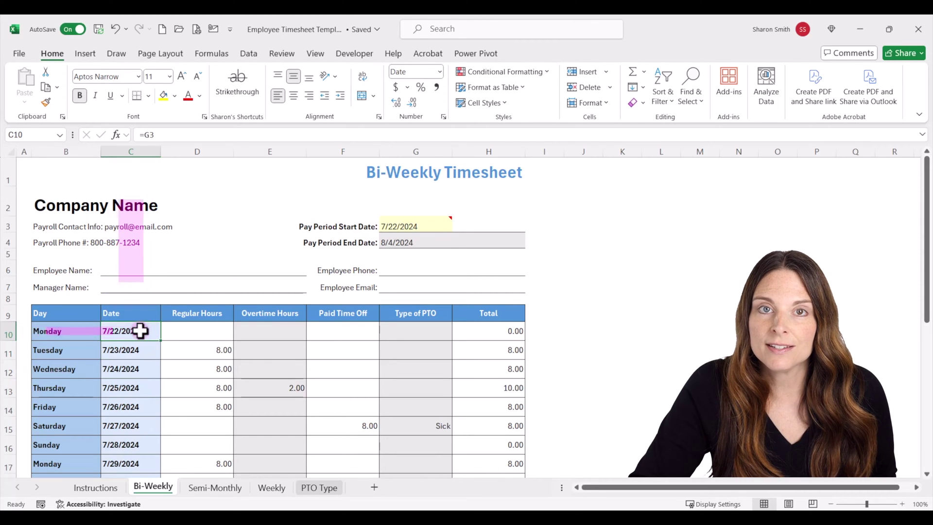
left_click(141, 348)
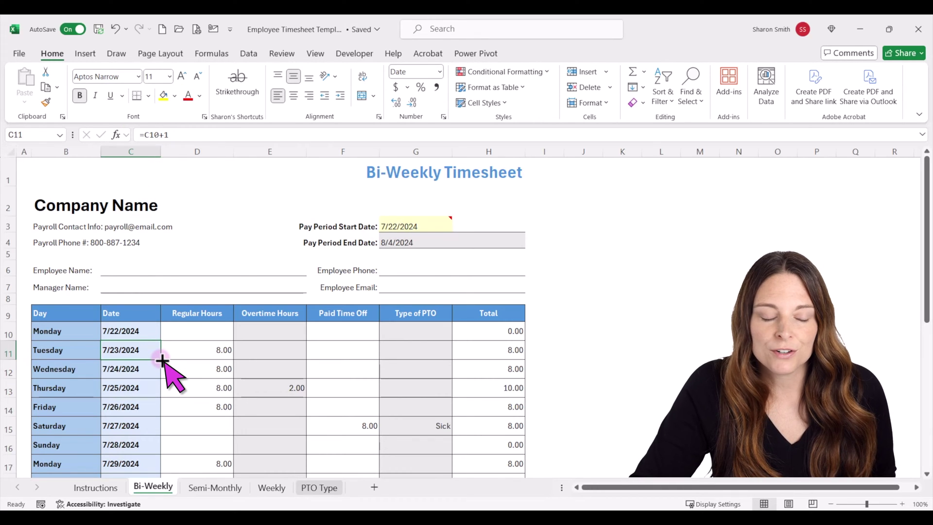
Step: Fill the plus-one date formula down to 8/4/2024 and spot-check several filled dates
scroll(162, 359, "down", 1)
scroll(162, 360, "down", 2)
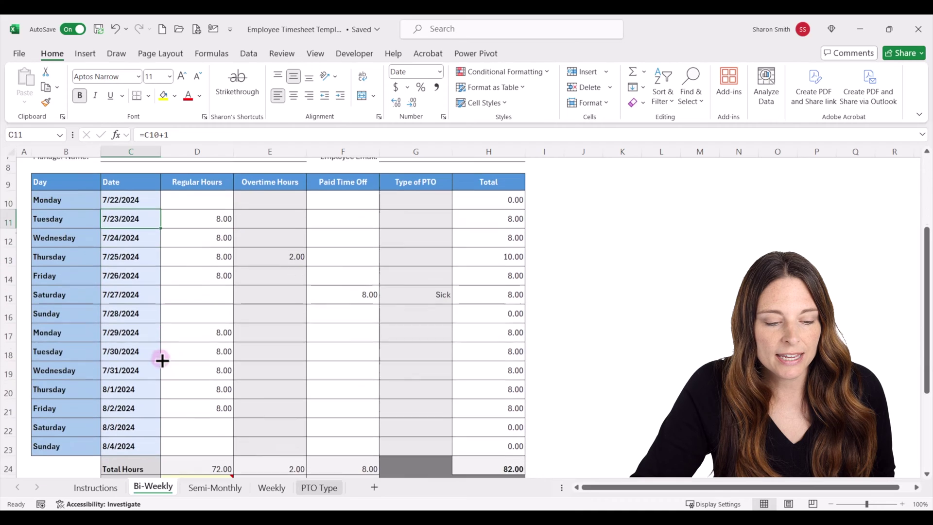
left_click_drag(162, 220, 163, 438)
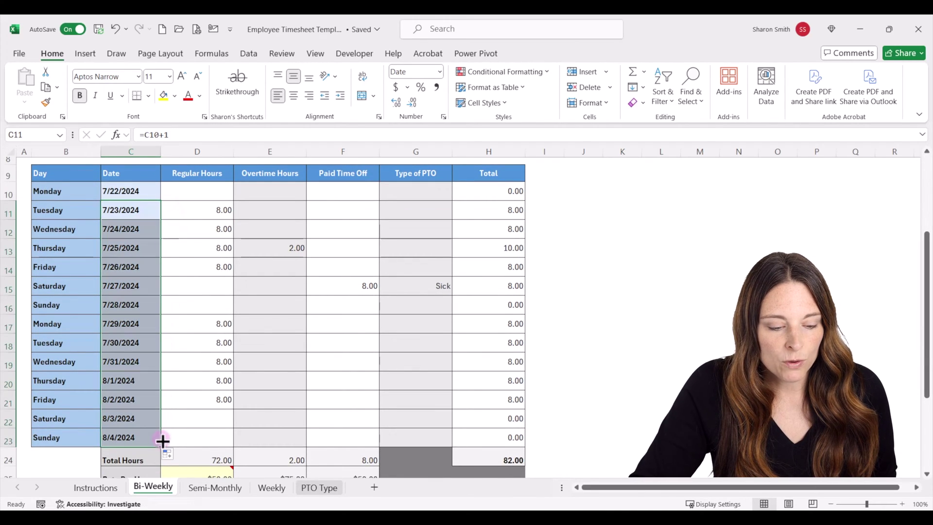
left_click(142, 229)
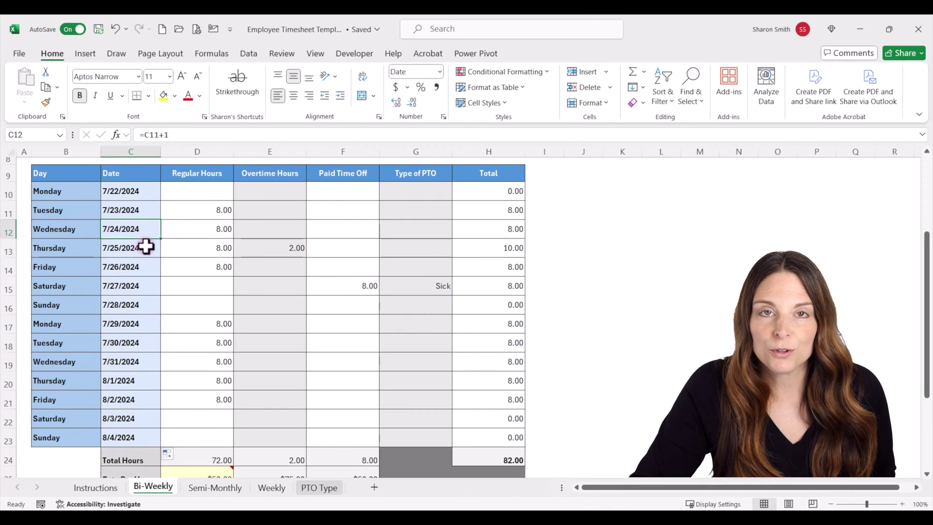
left_click(125, 251)
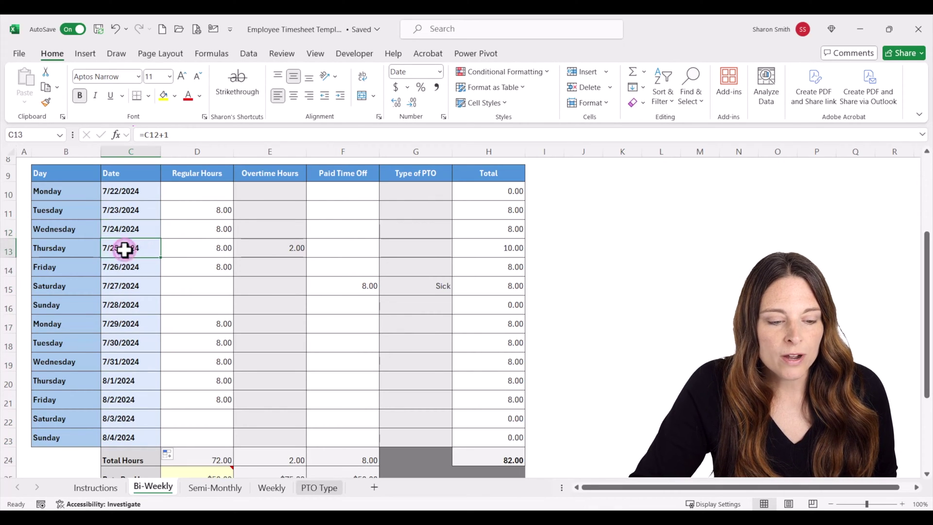
left_click(135, 270)
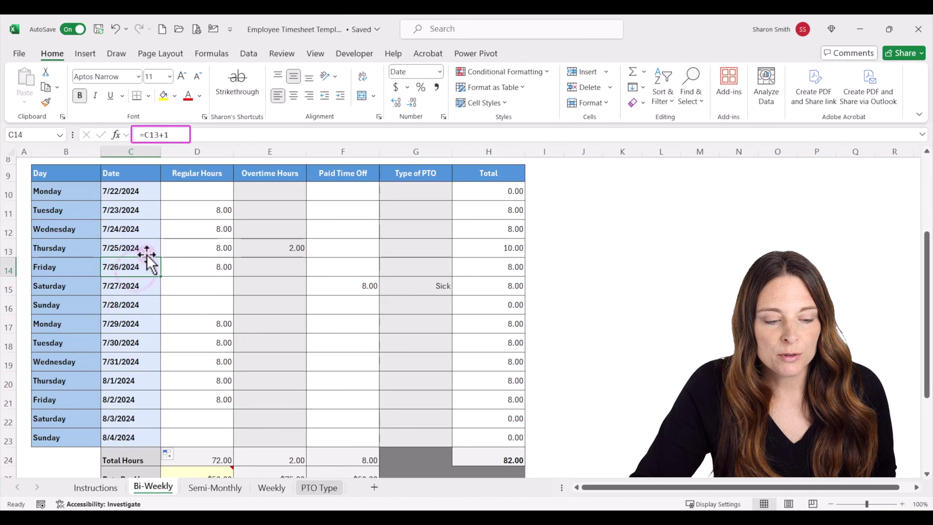
left_click(132, 288)
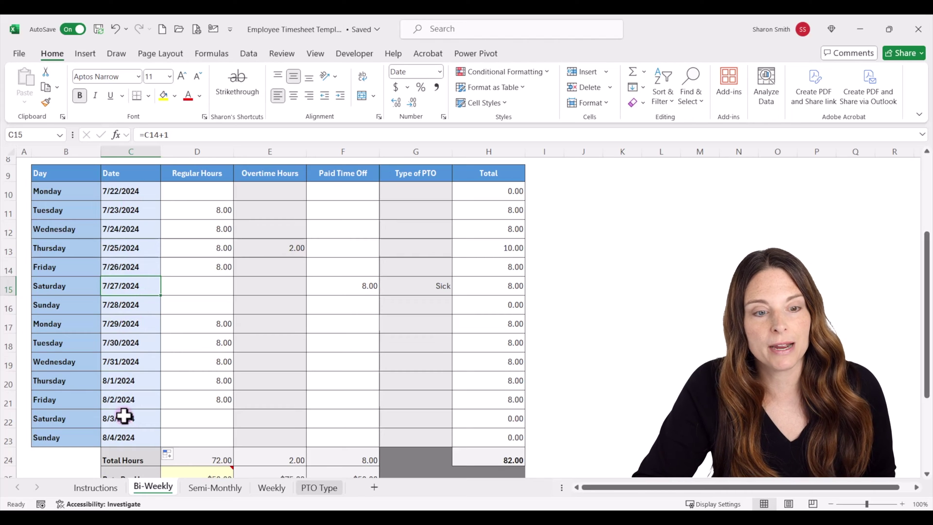
scroll(124, 415, "up", 1)
scroll(124, 415, "up", 1)
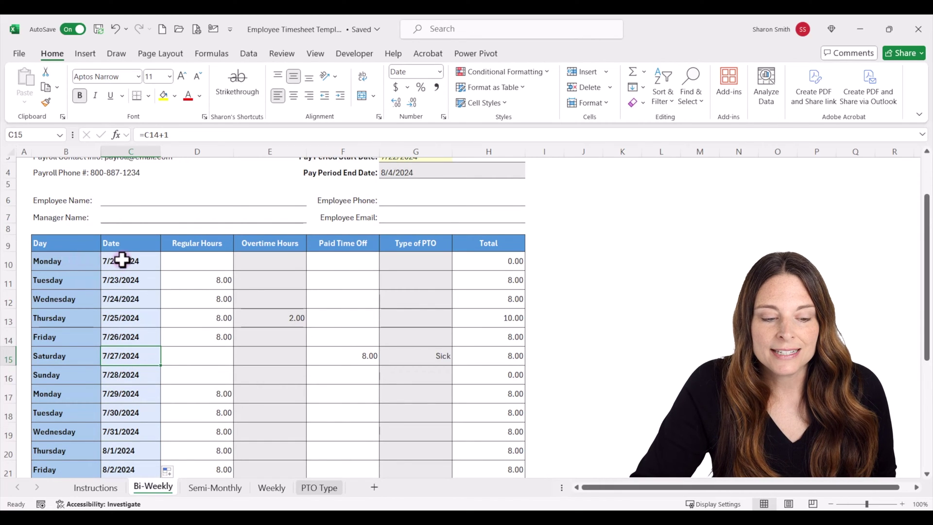
Step: Fill Monday's day-name formula, which reads its row's date, down to Sunday 8/4/2024
left_click(71, 261)
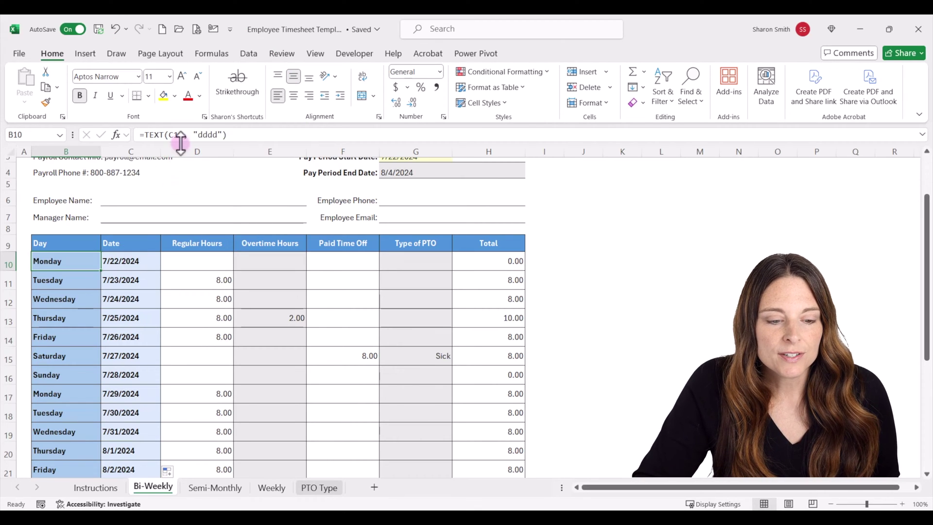
left_click(133, 261)
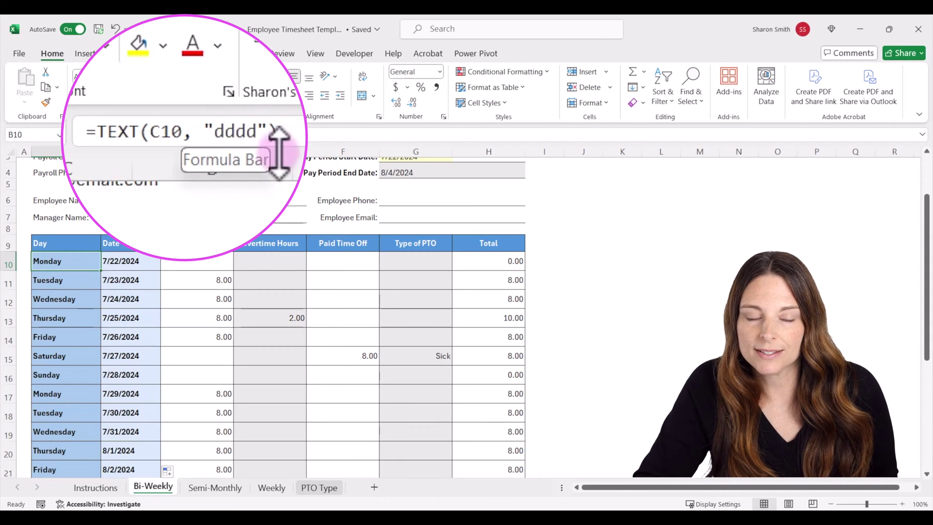
left_click(74, 262)
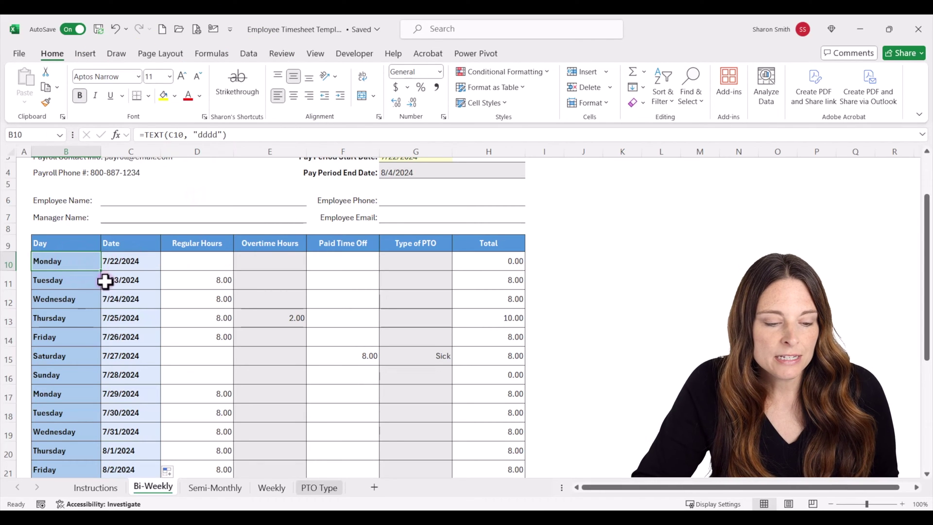
left_click_drag(103, 270, 98, 480)
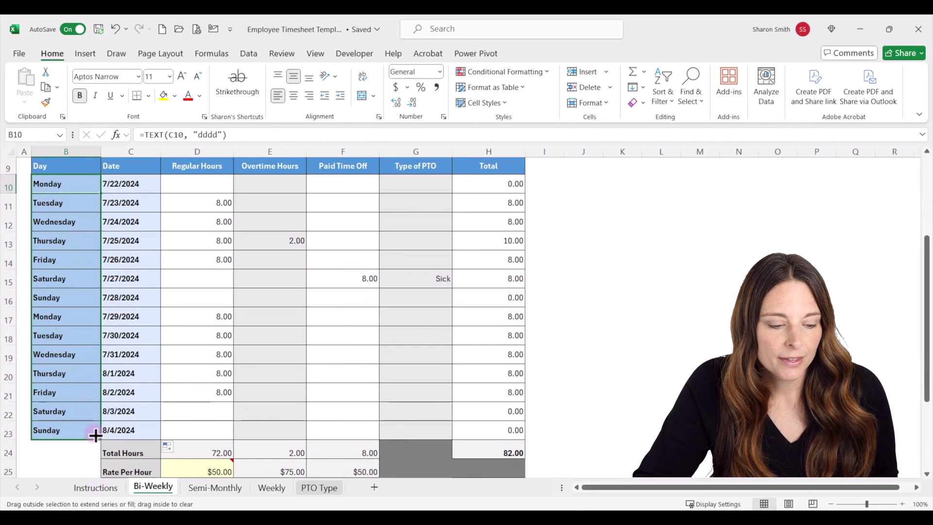
left_click_drag(98, 480, 94, 432)
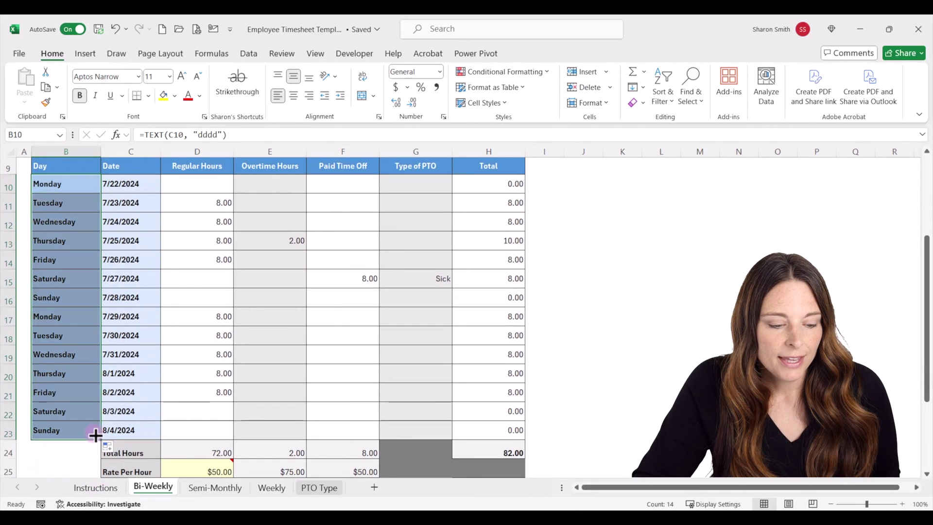
Step: Verify Tuesday's day name comes from its own row's date
left_click(83, 202)
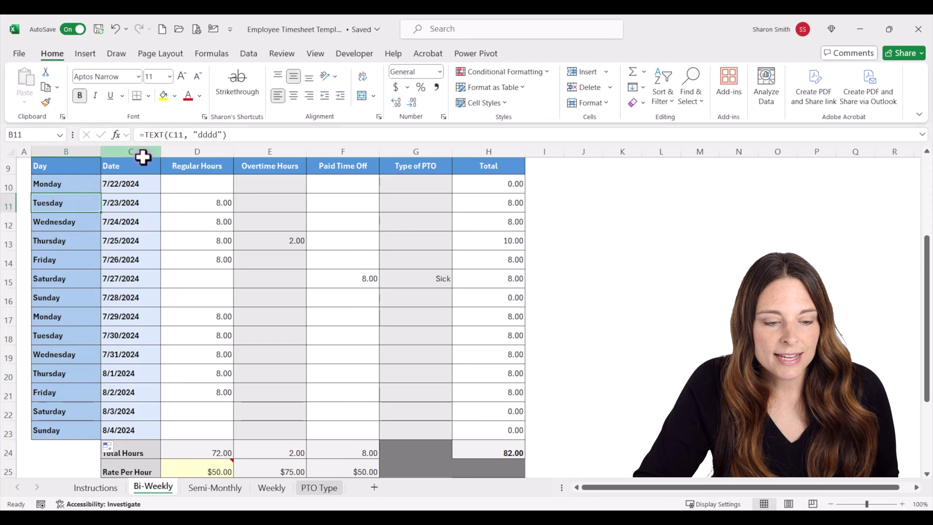
left_click(140, 202)
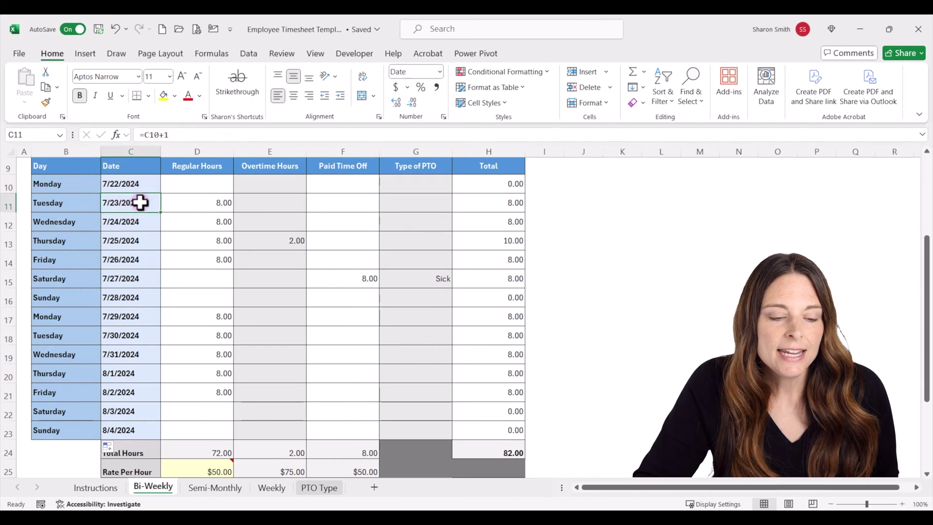
left_click(75, 202)
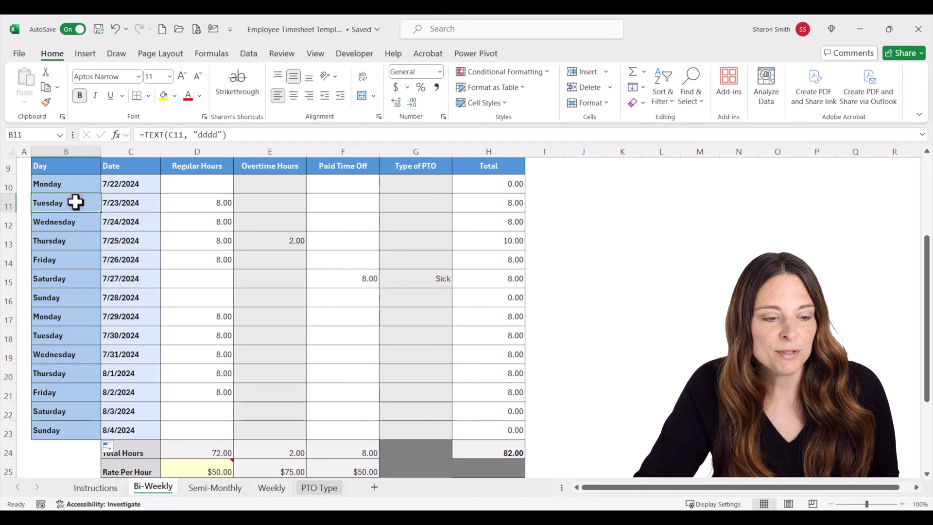
Step: Return to the top and select G3 to show its 'Enter Pay Period Start Date' note
scroll(75, 202, "up", 1)
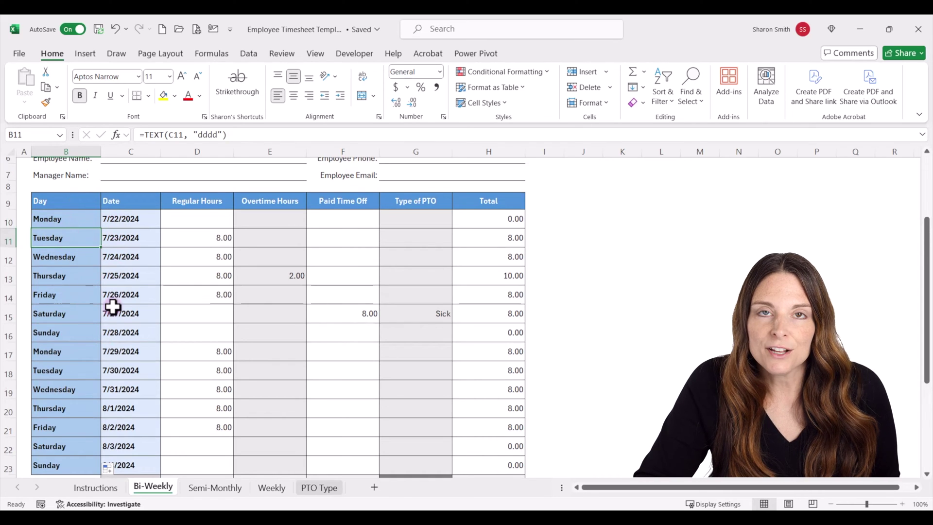
scroll(113, 306, "up", 1)
scroll(113, 307, "up", 1)
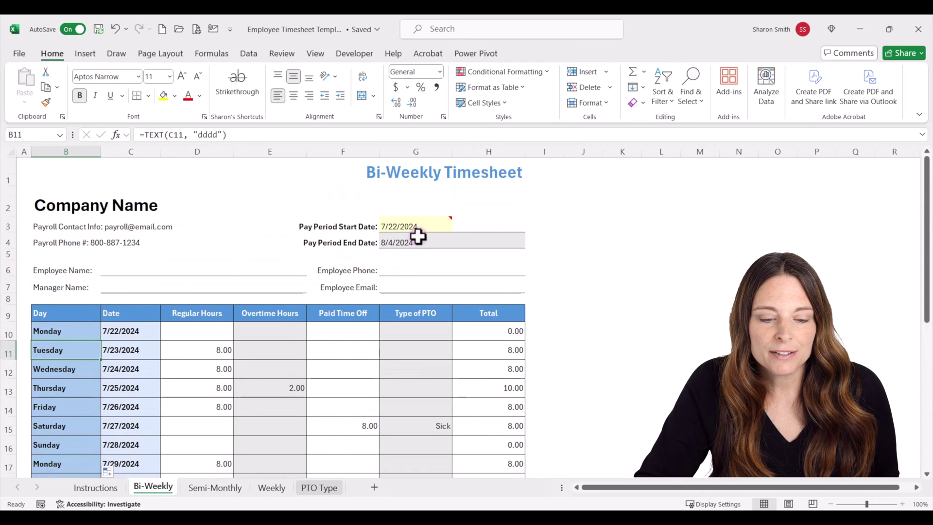
left_click(433, 223)
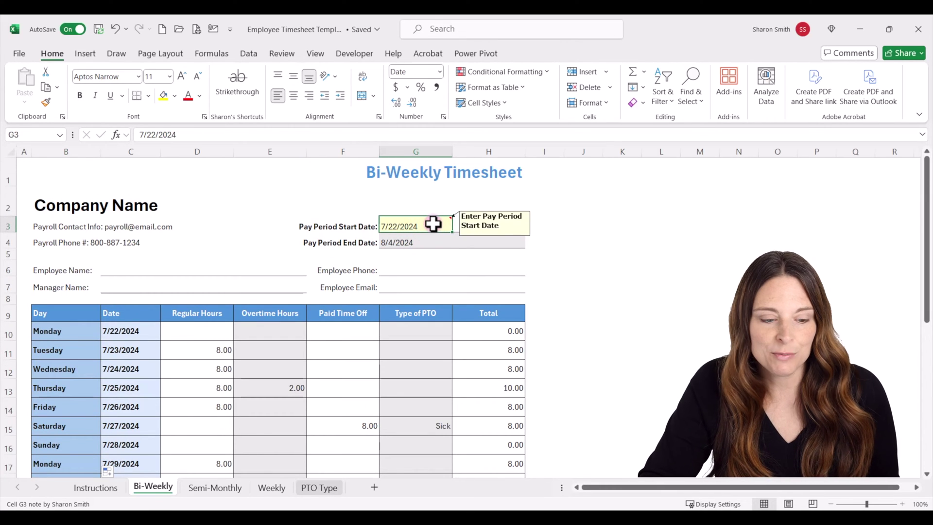
Step: Apply the short Date format to the pay period dates in G3:G4
scroll(295, 354, "down", 1)
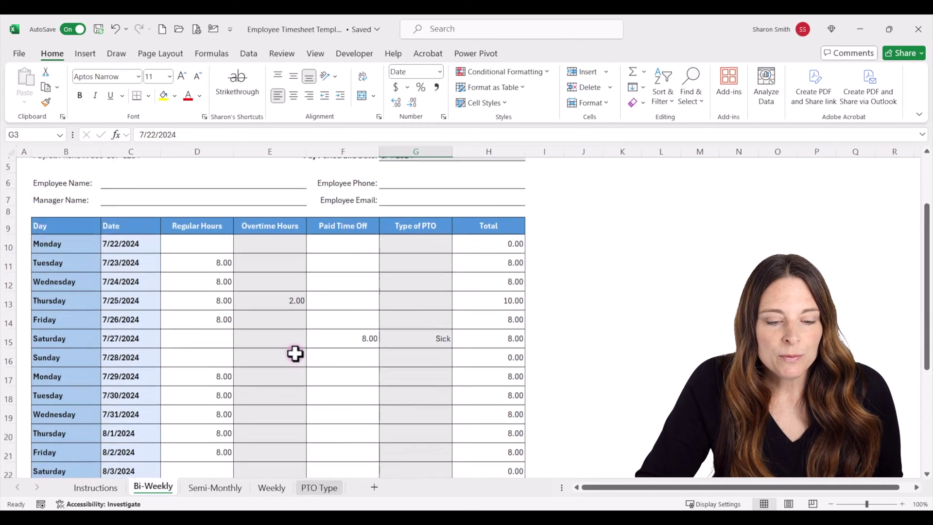
scroll(295, 354, "up", 2)
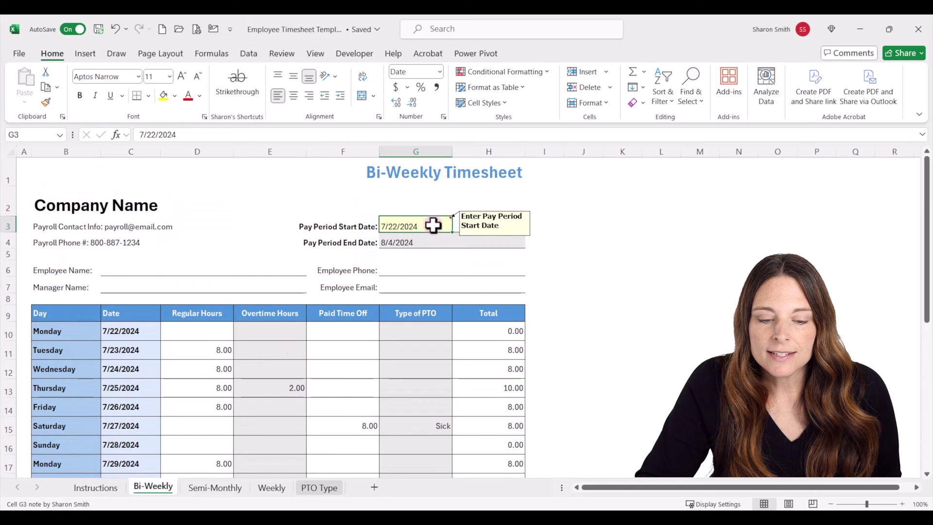
left_click_drag(433, 224, 432, 239)
right_click(430, 239)
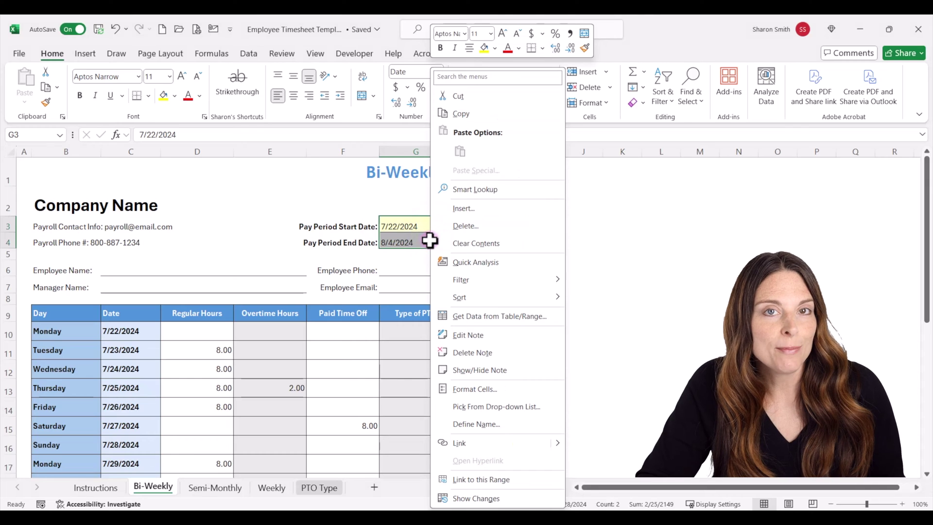
left_click(485, 388)
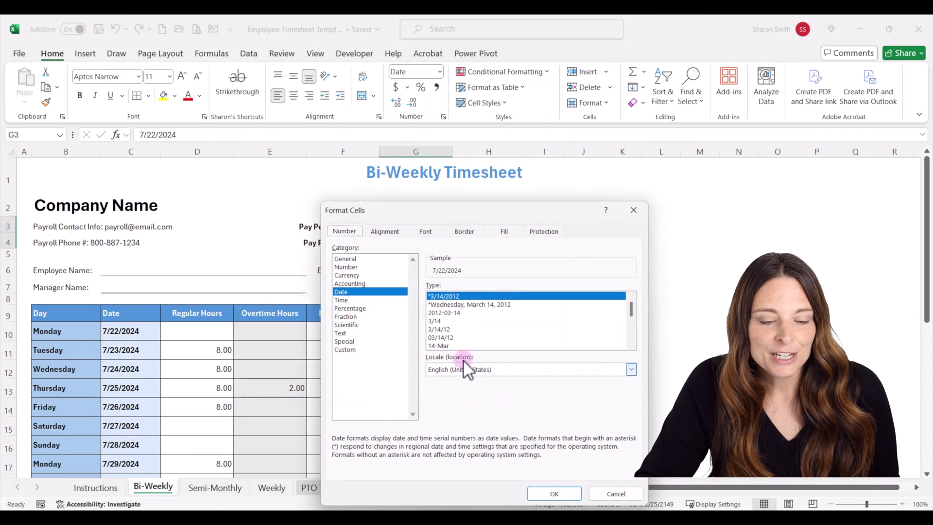
left_click(358, 293)
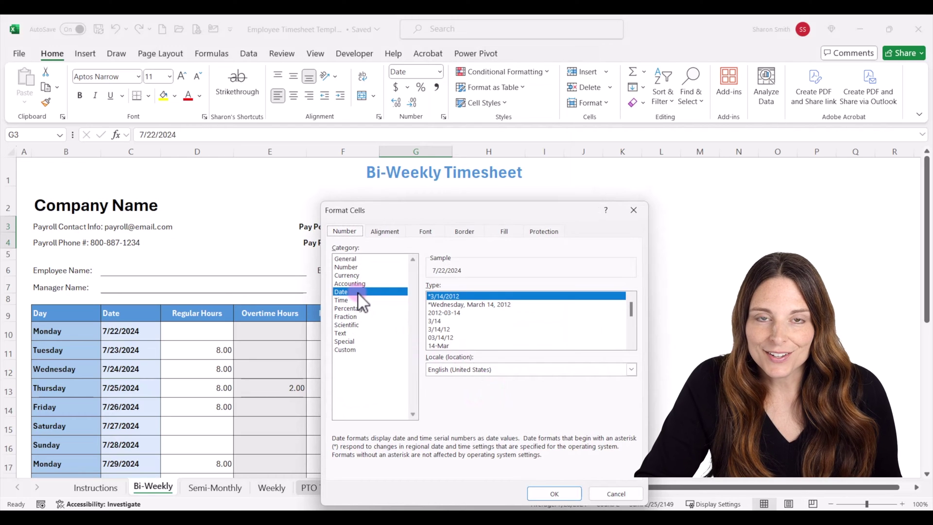
left_click(556, 496)
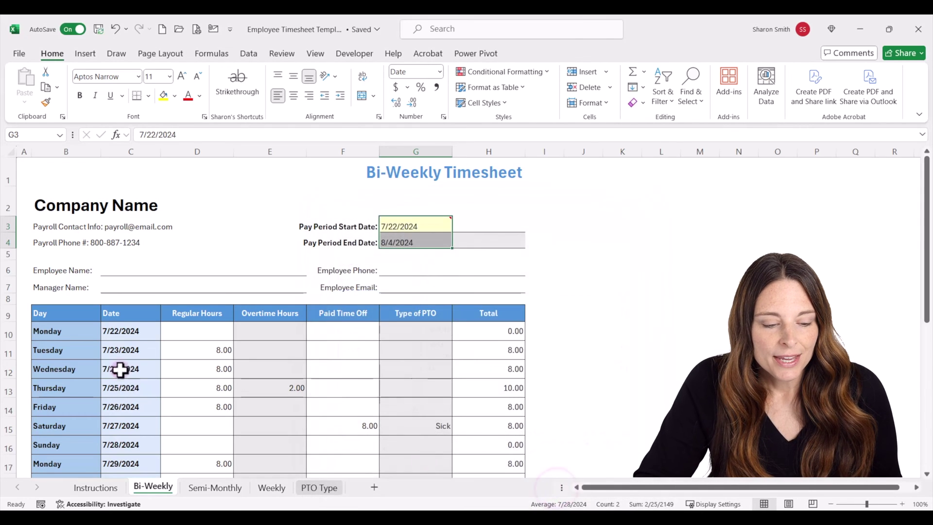
scroll(120, 358, "down", 1)
Step: Confirm the daily dates in C10:C23 use the Date format, leaving them unchanged
scroll(120, 358, "down", 2)
left_click(153, 190)
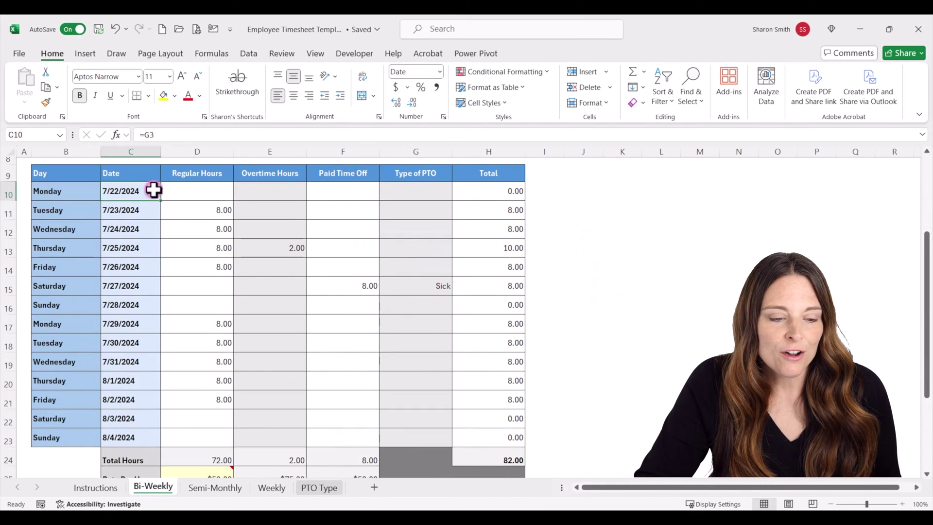
left_click_drag(153, 190, 139, 437)
right_click(130, 386)
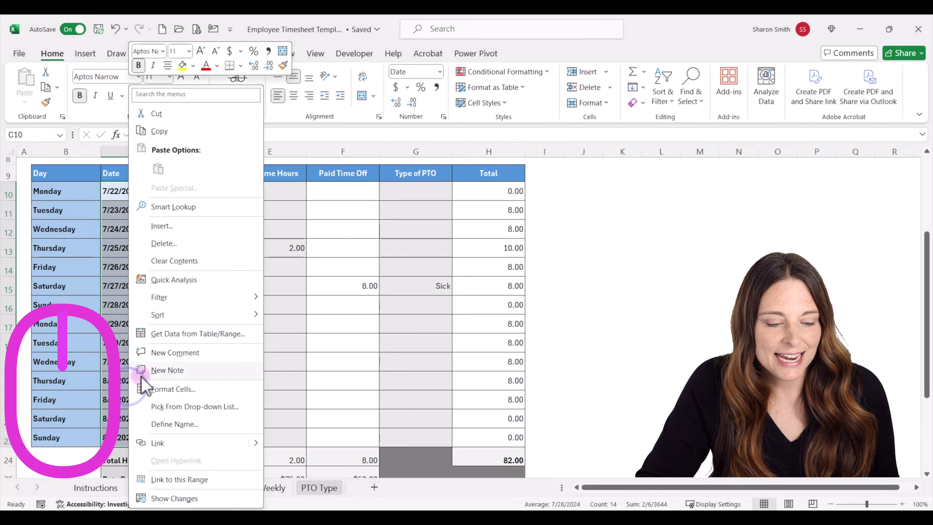
left_click(173, 389)
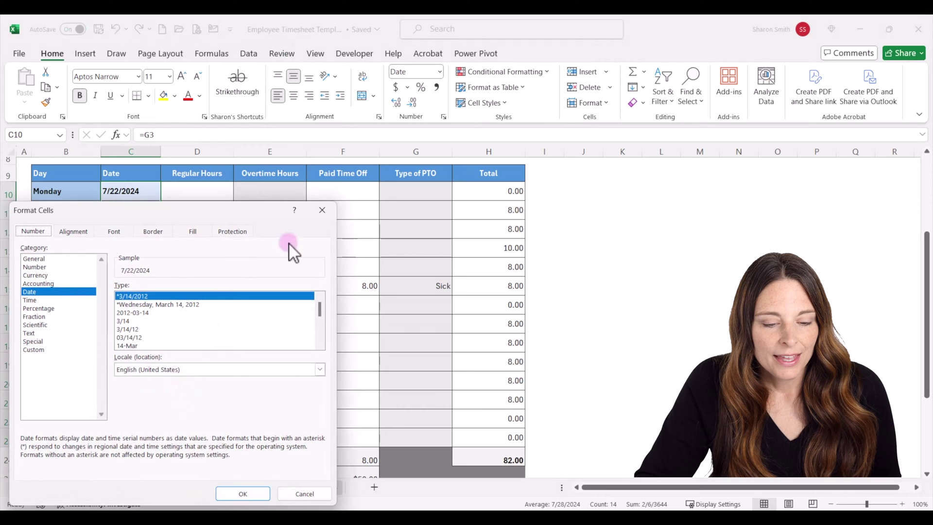
left_click(327, 210)
Step: Set the Day column B10:B23 to the General format
left_click_drag(53, 191, 54, 435)
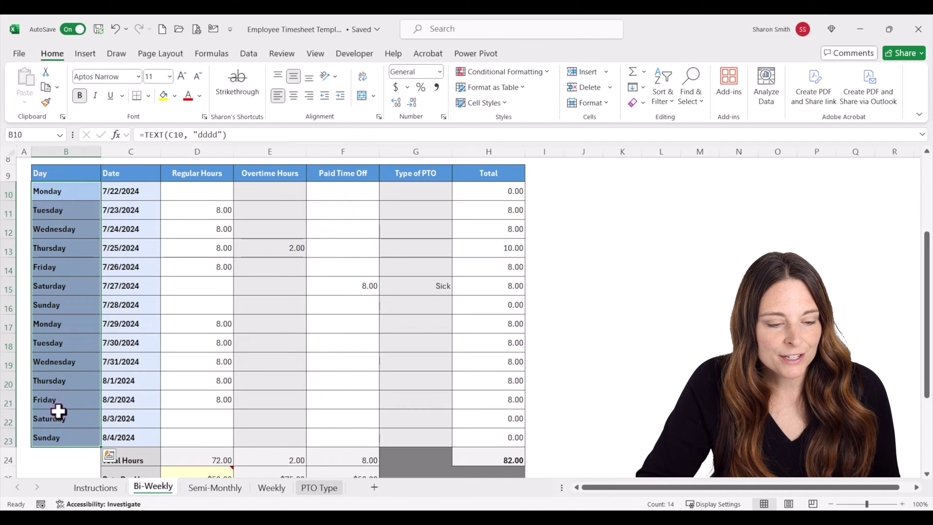
right_click(64, 207)
left_click(132, 389)
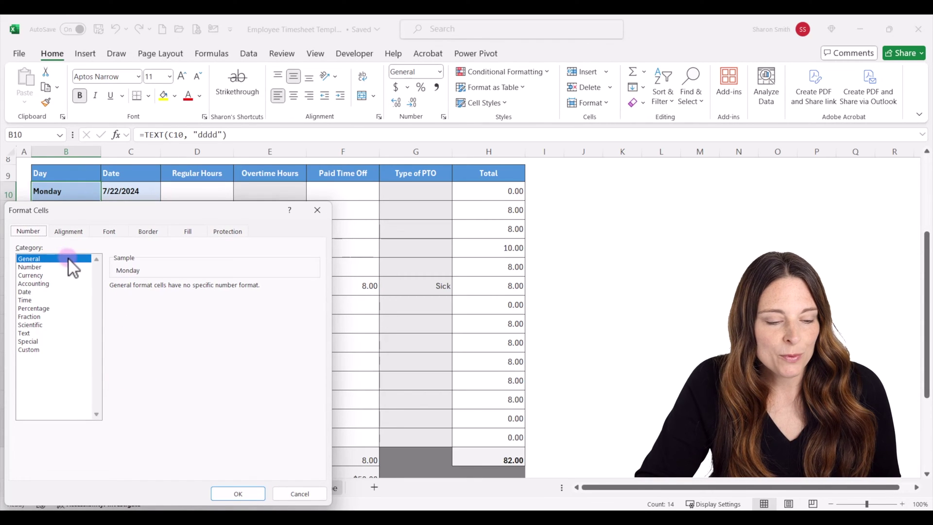
left_click(238, 493)
Step: Format the hours, PTO and total cells D10:H23 as Number with 2 decimal places
left_click(208, 191)
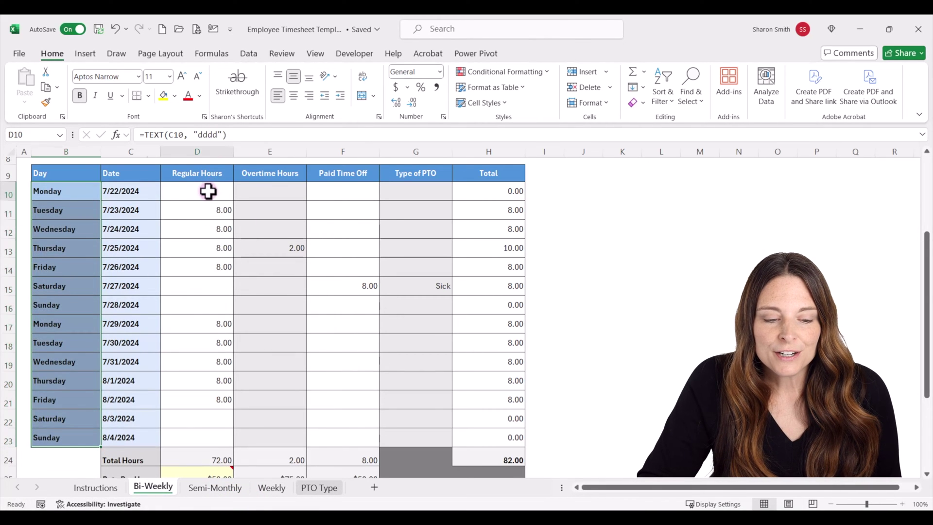
left_click_drag(207, 191, 492, 434)
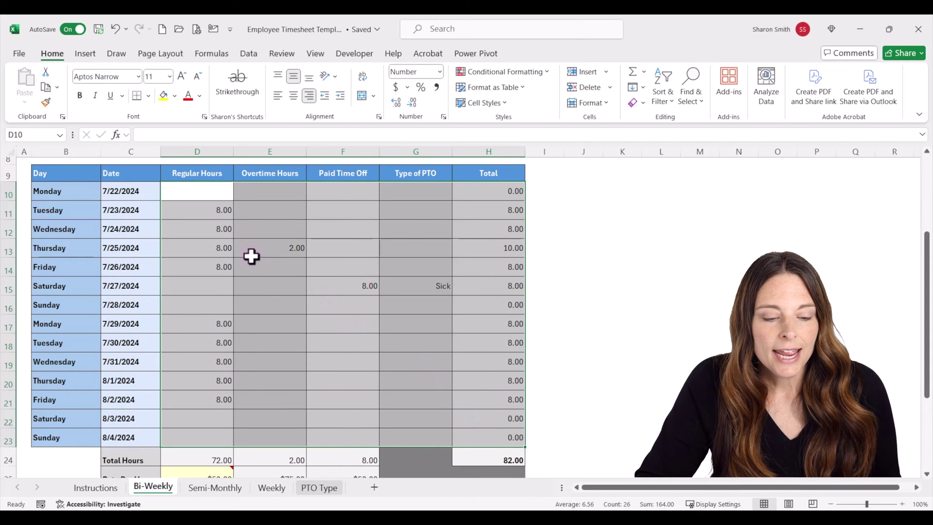
right_click(214, 229)
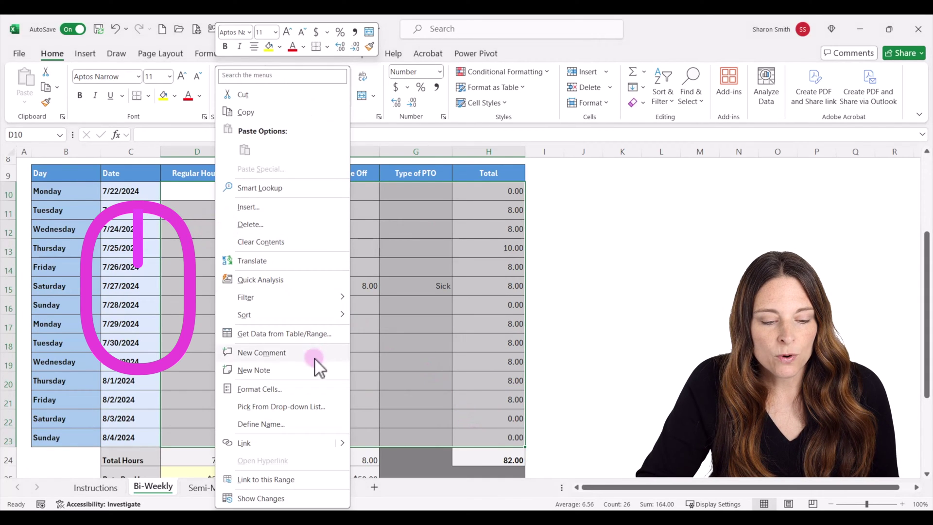
left_click(310, 389)
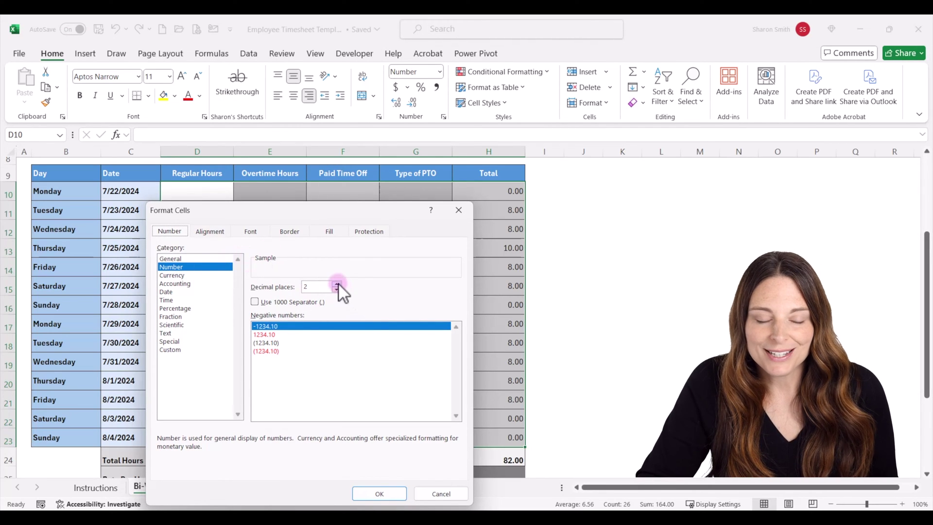
left_click(380, 493)
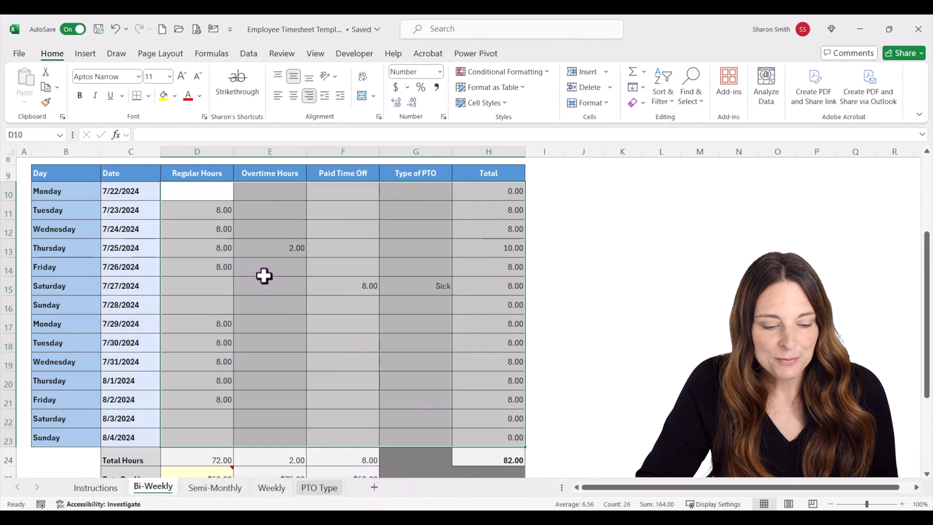
left_click(216, 276)
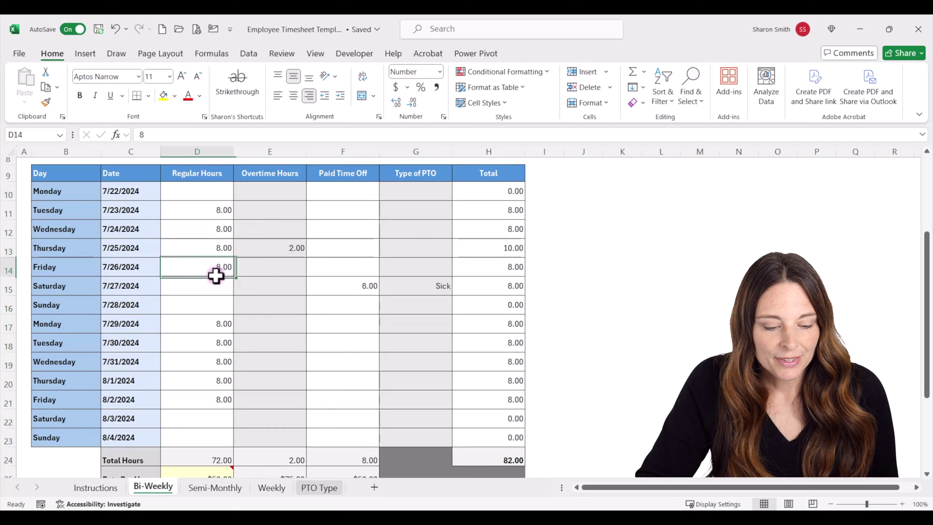
Step: Check G10's PTO dropdown, then highlight Vacation through Leave (A2:A6) on the PTO Type sheet
left_click(418, 197)
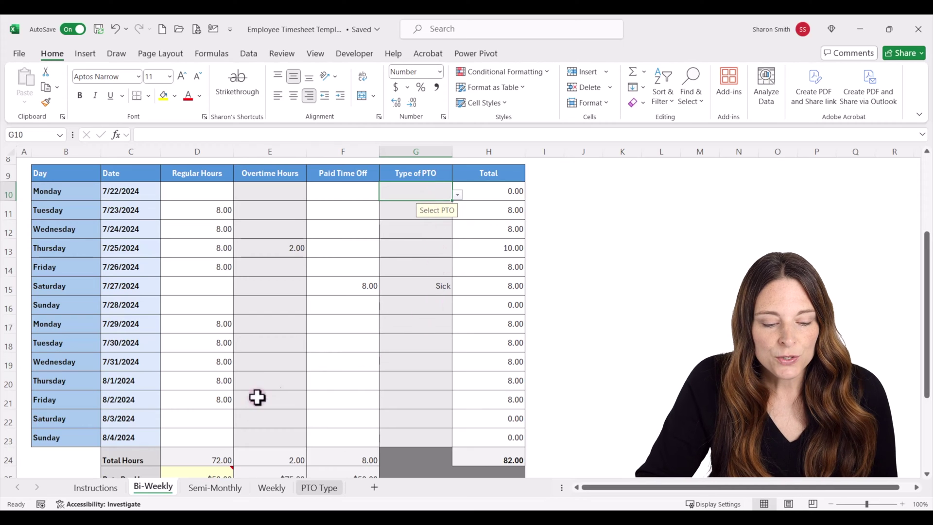
left_click(320, 487)
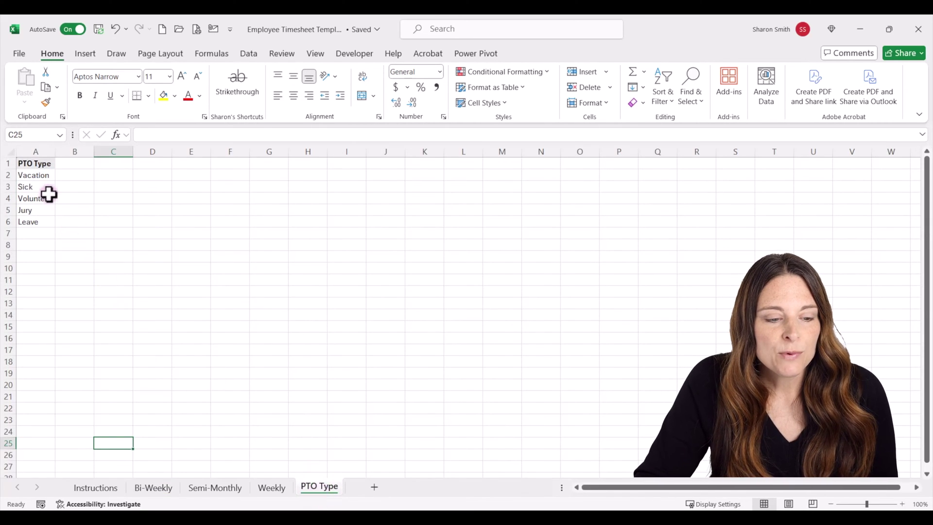
left_click_drag(37, 173, 43, 225)
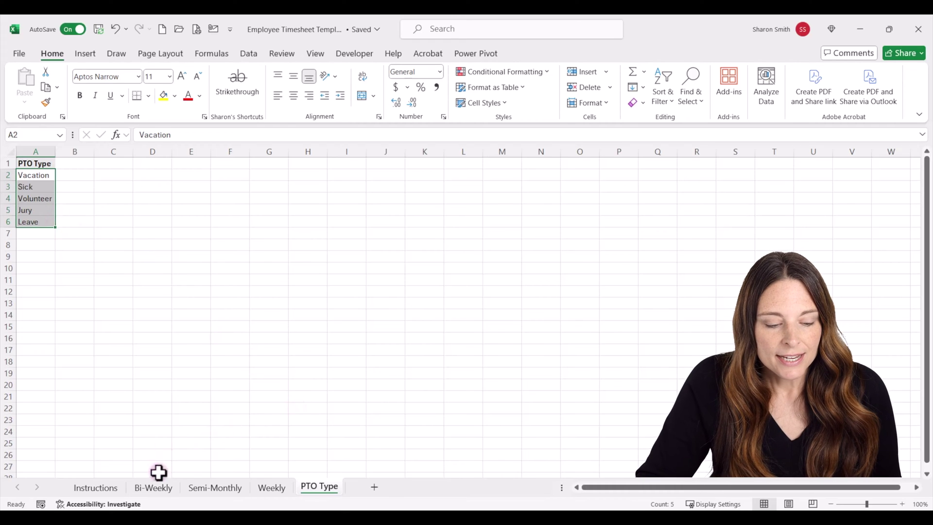
Step: Restrict G10 on the Bi-Weekly sheet to a List sourced from 'PTO Type'!$A$2:$A$6
left_click(155, 486)
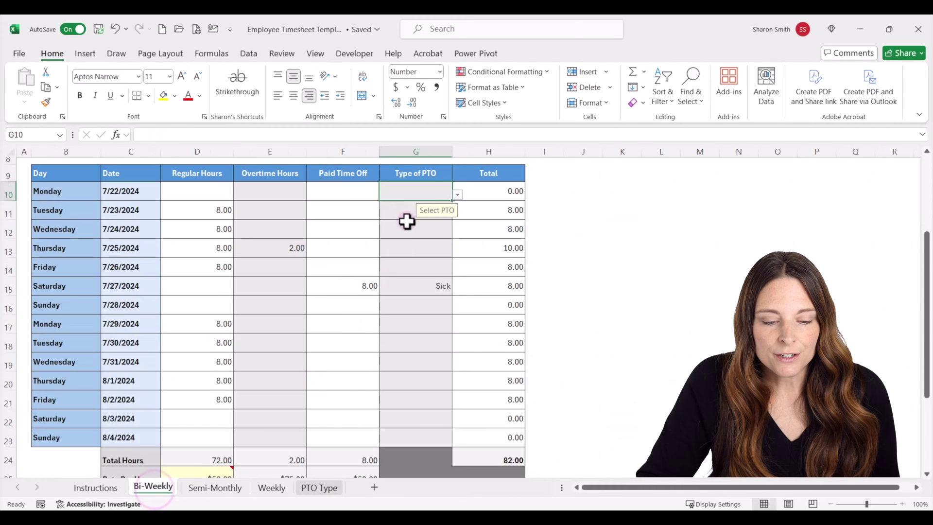
left_click(422, 191)
scroll(422, 191, "up", 1)
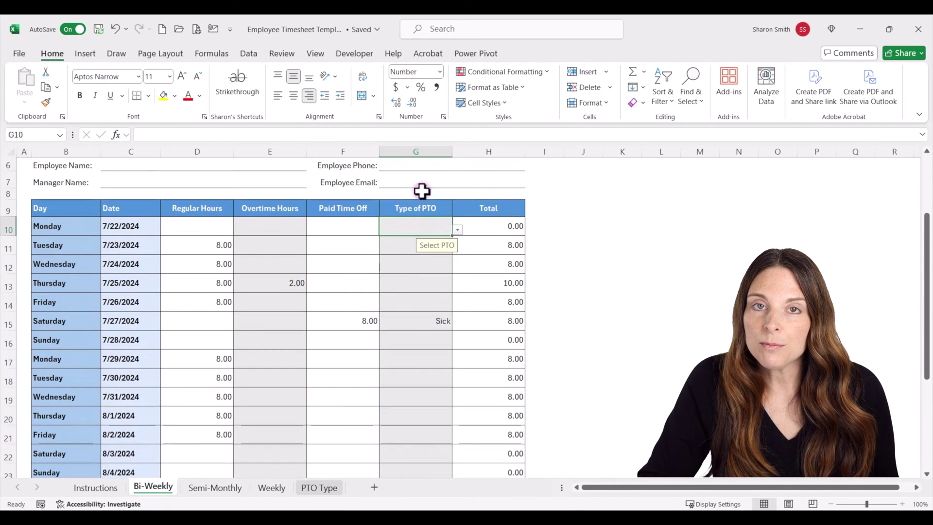
scroll(421, 191, "up", 1)
scroll(422, 191, "up", 2)
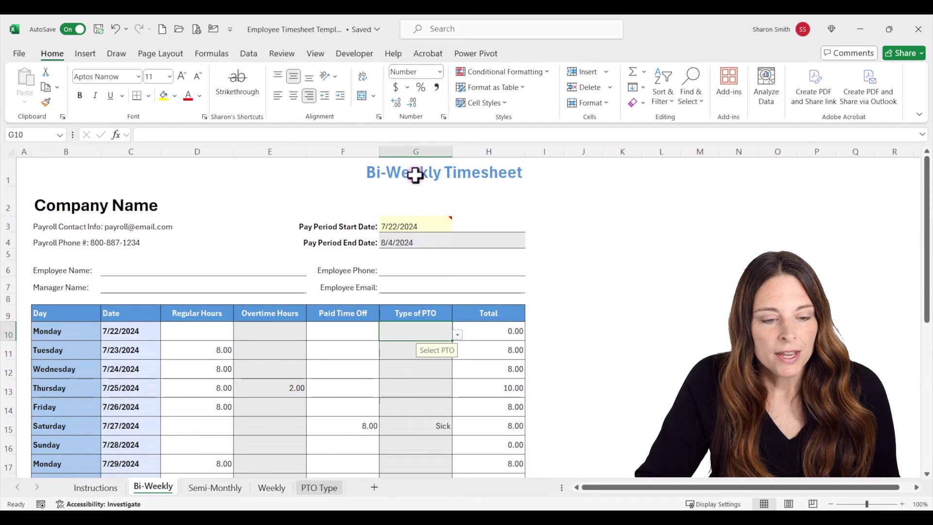
left_click(252, 53)
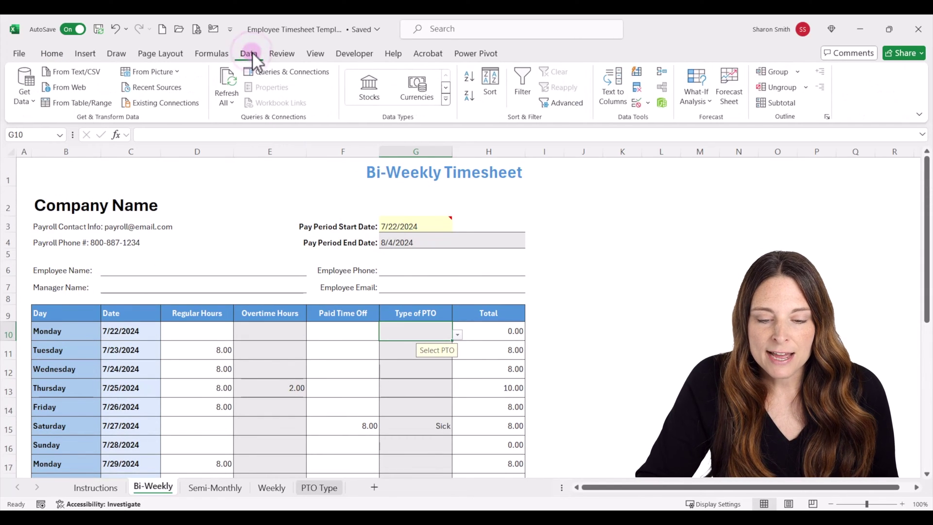
left_click(649, 102)
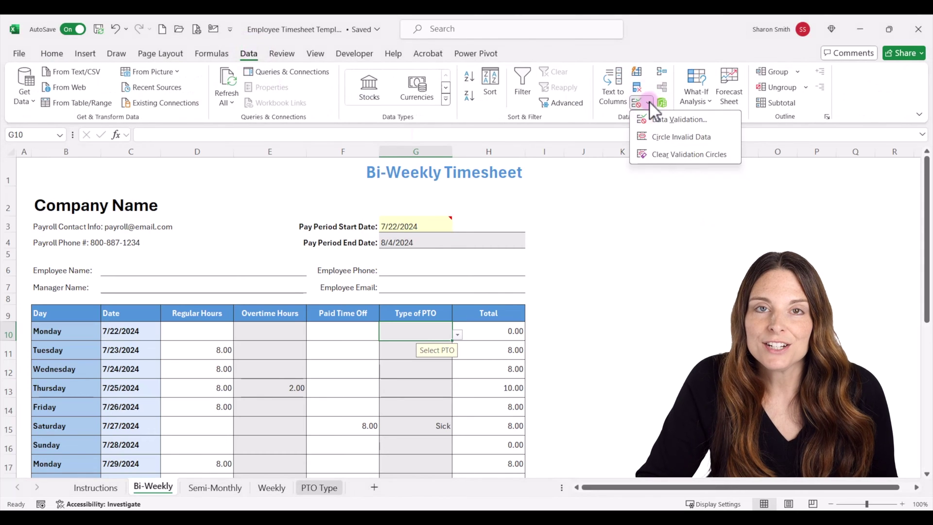
left_click(701, 119)
left_click(524, 170)
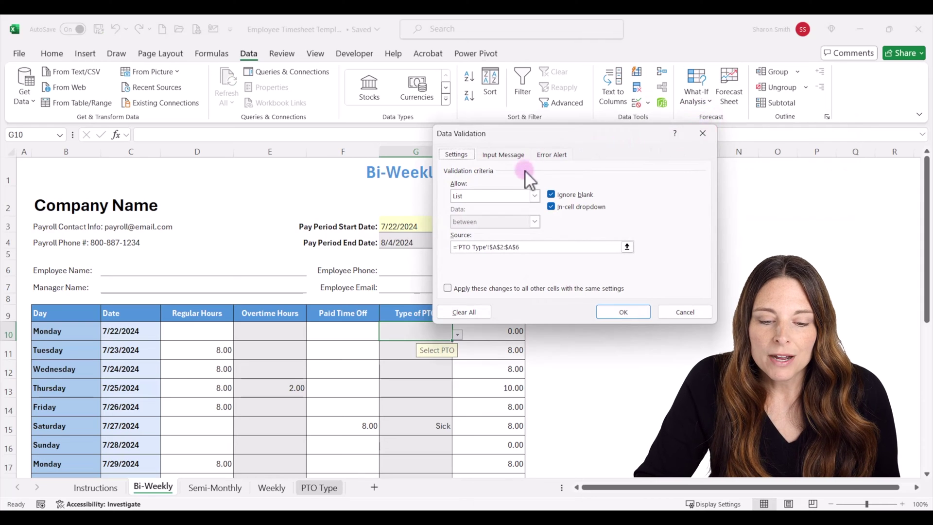
left_click(534, 195)
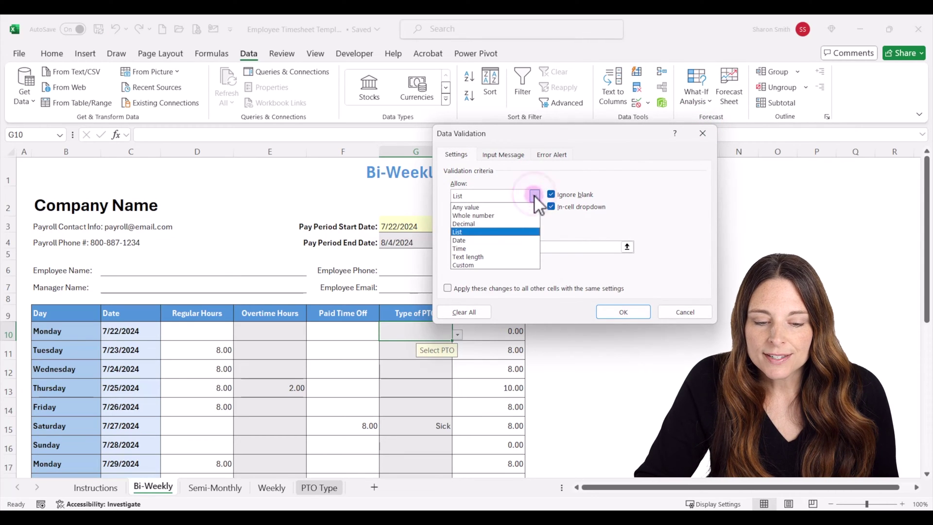
left_click(471, 232)
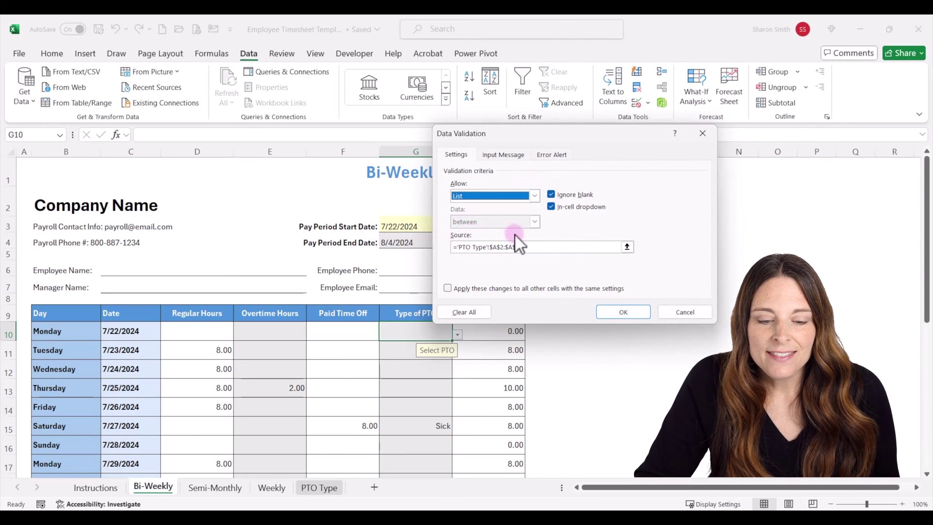
left_click(453, 247)
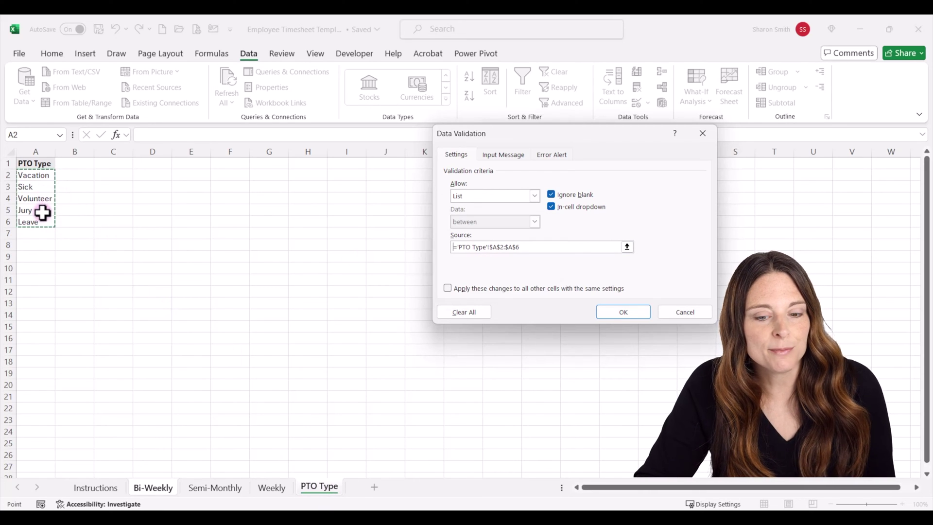
Step: Add the 'Select PTO' input message, review the error alert, and apply the validation
left_click(505, 154)
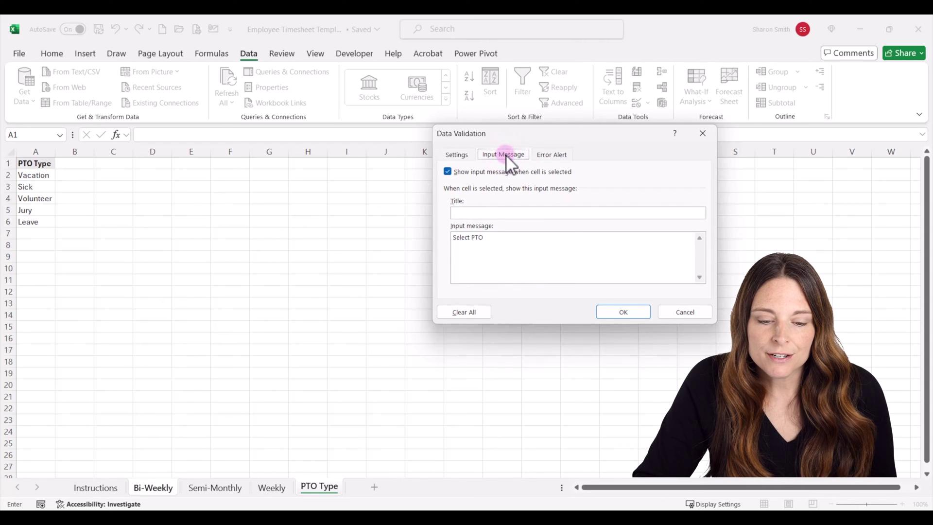
left_click(476, 239)
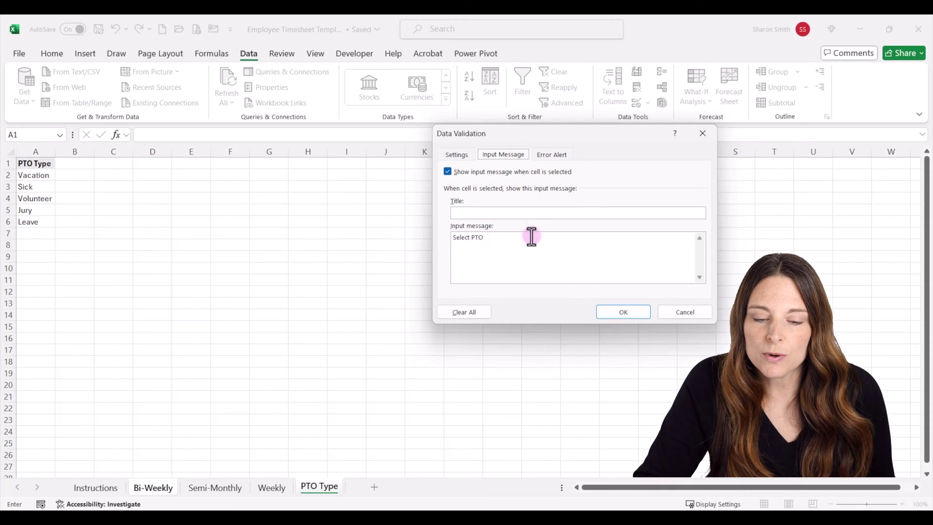
left_click(549, 154)
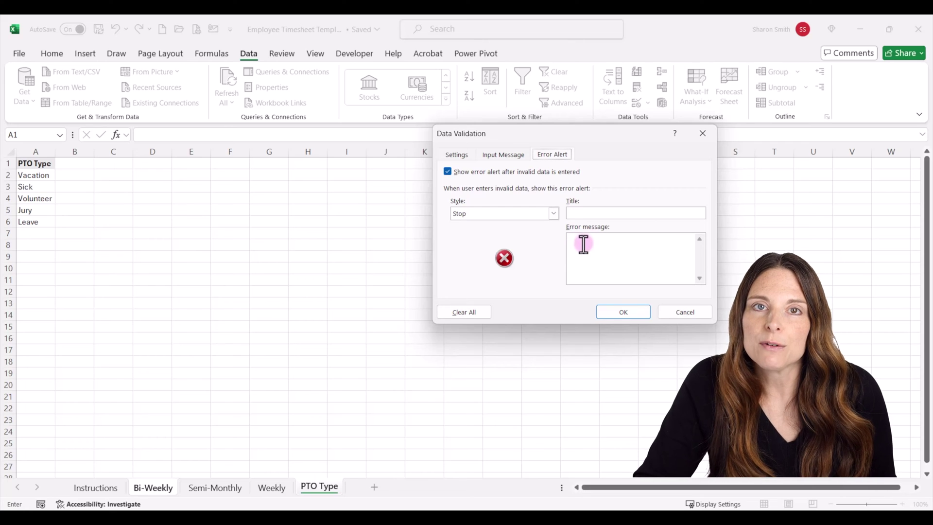
left_click(623, 312)
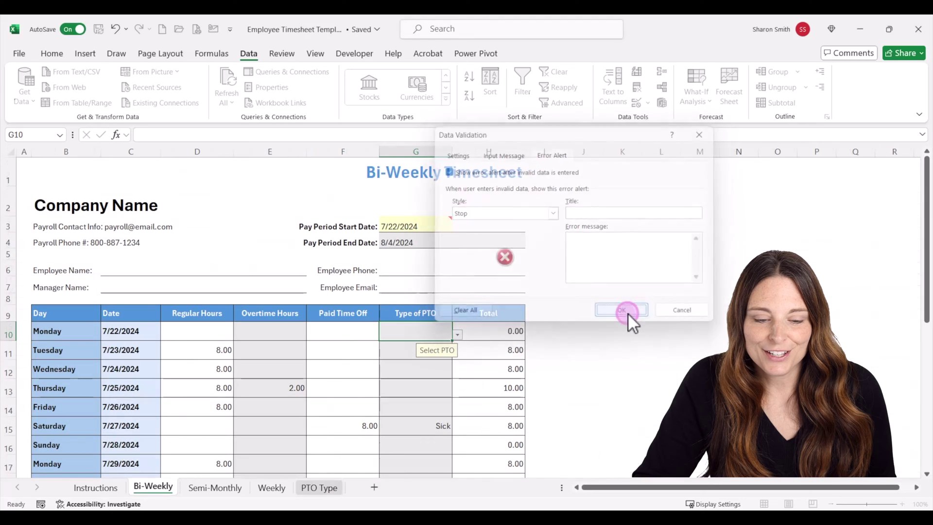
Step: Set G10's Type of PTO to Sick, then change it to Vacation
left_click(457, 335)
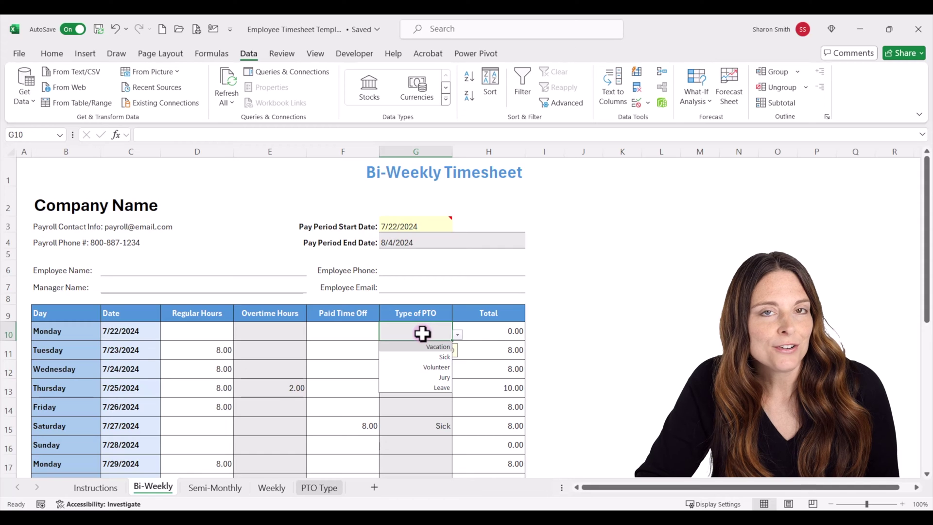
left_click(456, 335)
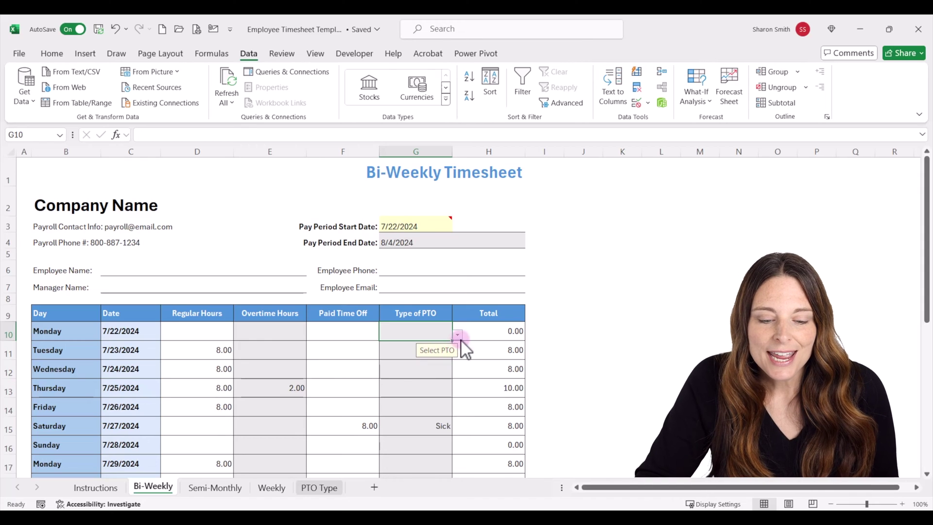
left_click(457, 335)
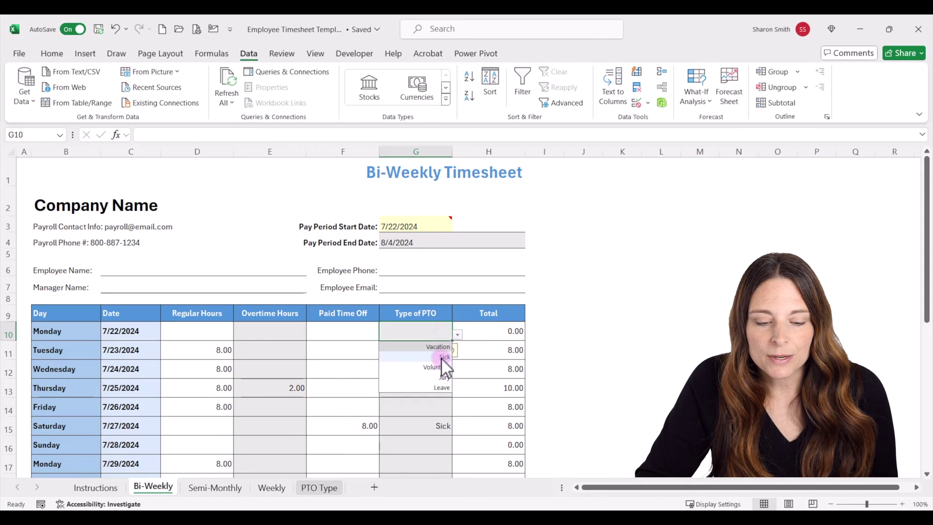
left_click(442, 357)
left_click(457, 335)
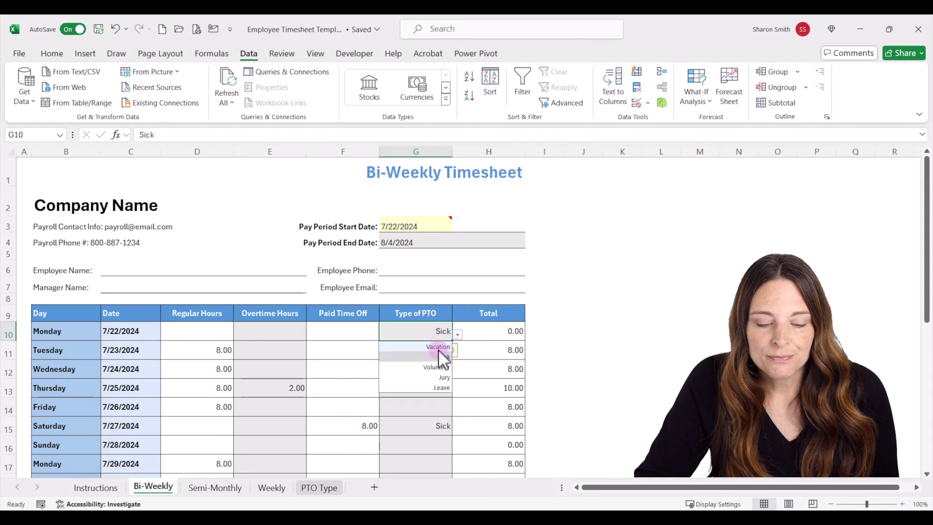
left_click(437, 347)
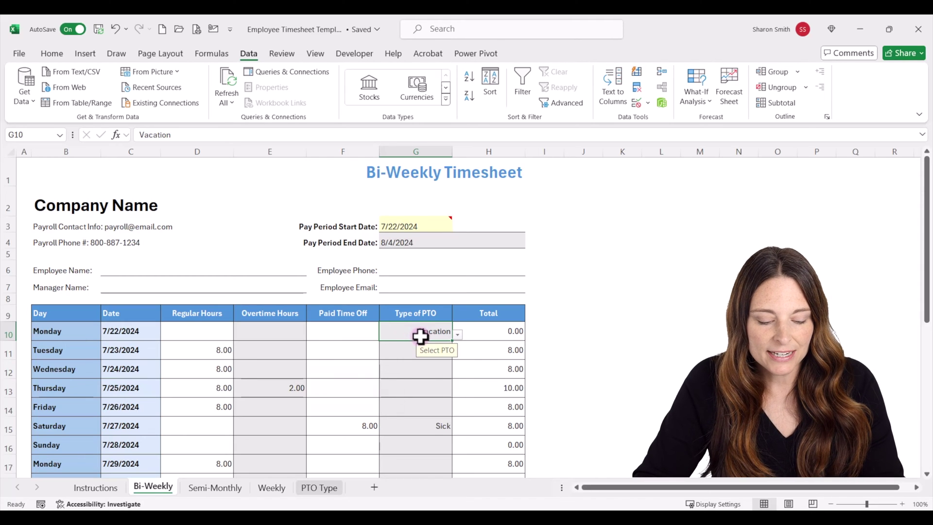
Step: Copy G10's dropdown down the PTO column and test it in G17 and G21
key("ctrl+c")
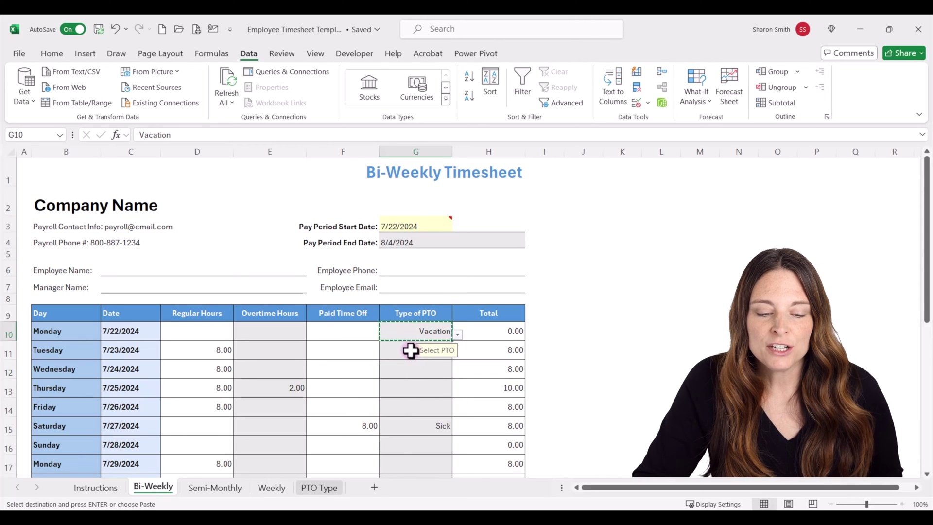
mouse_move(410, 350)
left_mouse_down()
mouse_move(416, 462)
mouse_move(413, 434)
left_mouse_up()
key("Return")
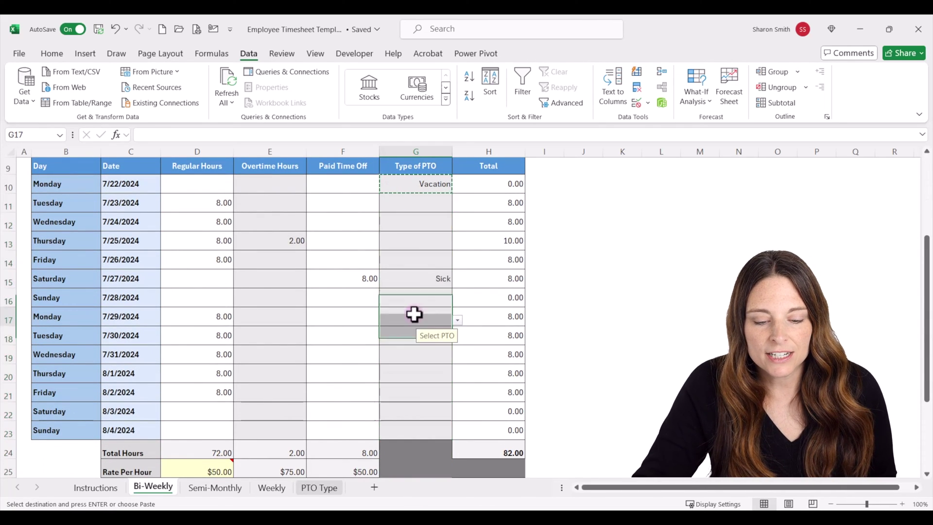
left_click(457, 320)
left_click(433, 393)
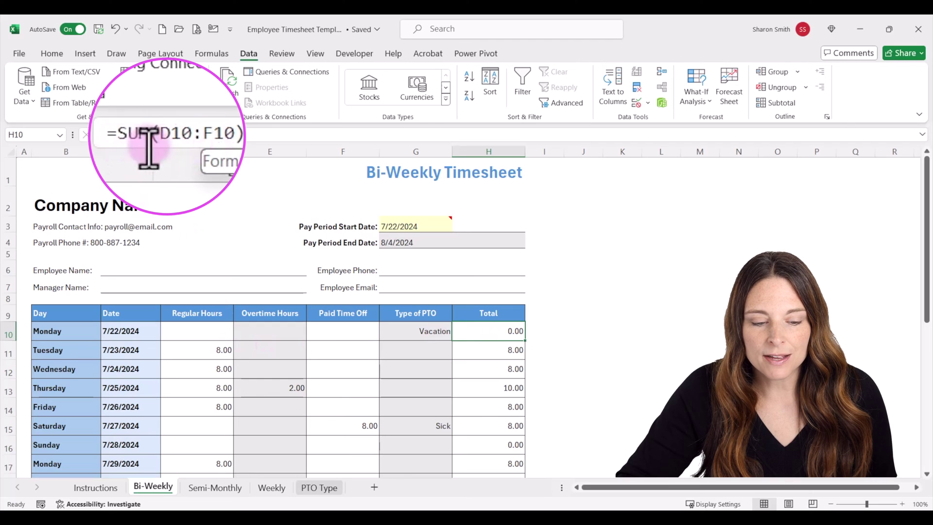
Step: Fill H10's =SUM(D10:F10) daily total down to H23 and verify H11
left_click_drag(211, 330, 351, 332)
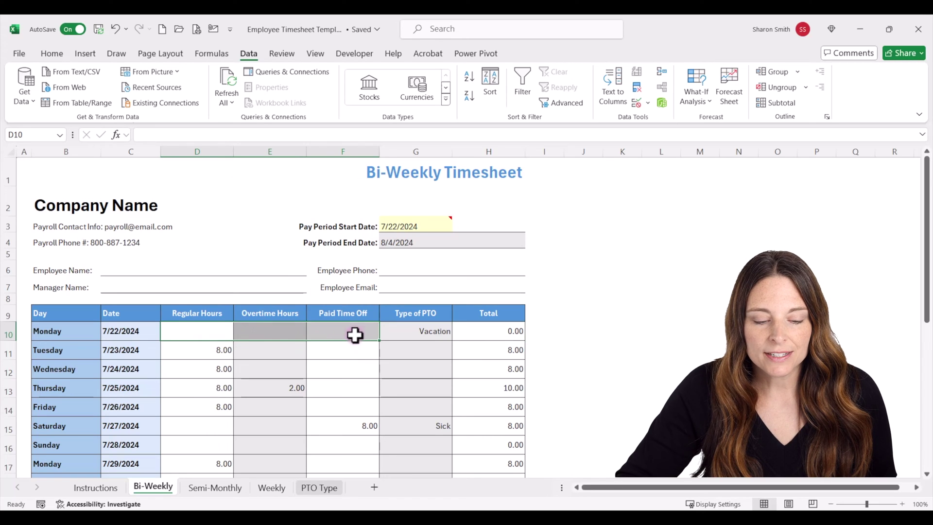
left_click(501, 331)
scroll(501, 330, "down", 2)
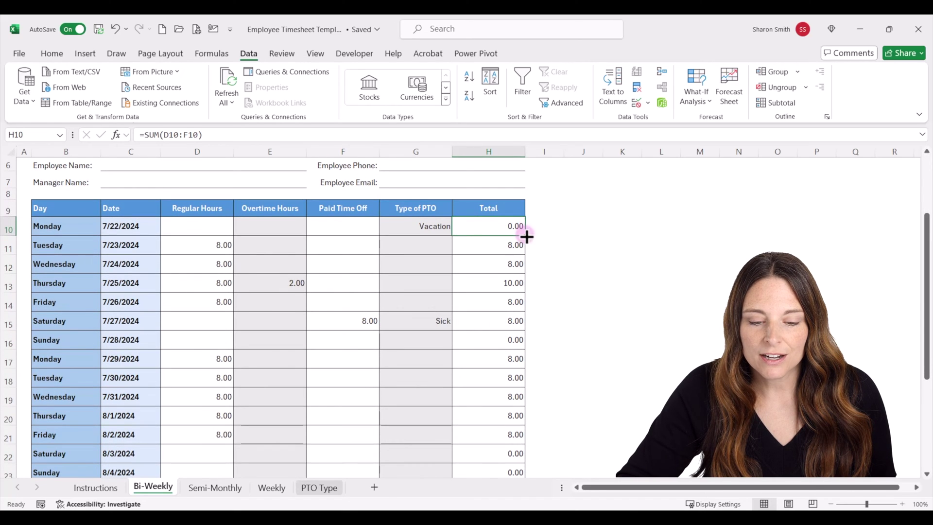
left_click_drag(526, 236, 522, 454)
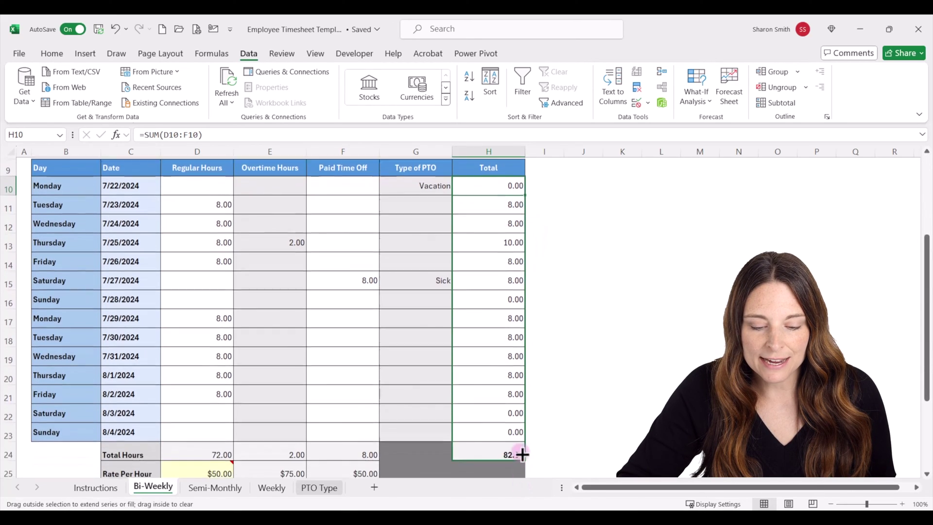
left_click_drag(522, 454, 524, 428)
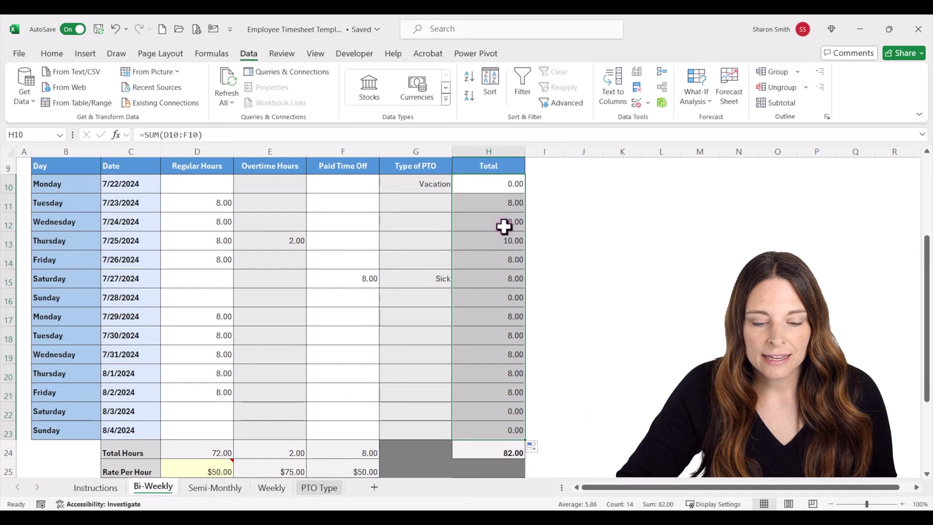
left_click(496, 204)
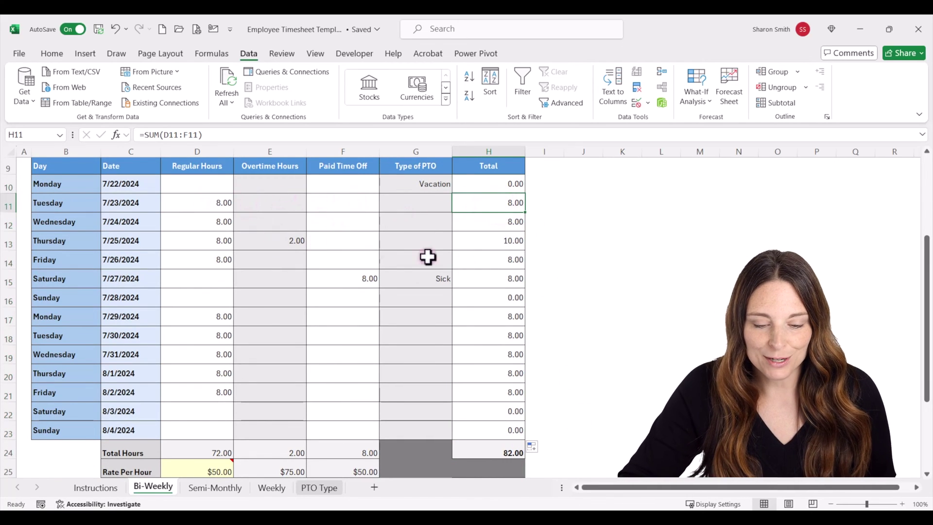
scroll(496, 369, "down", 2)
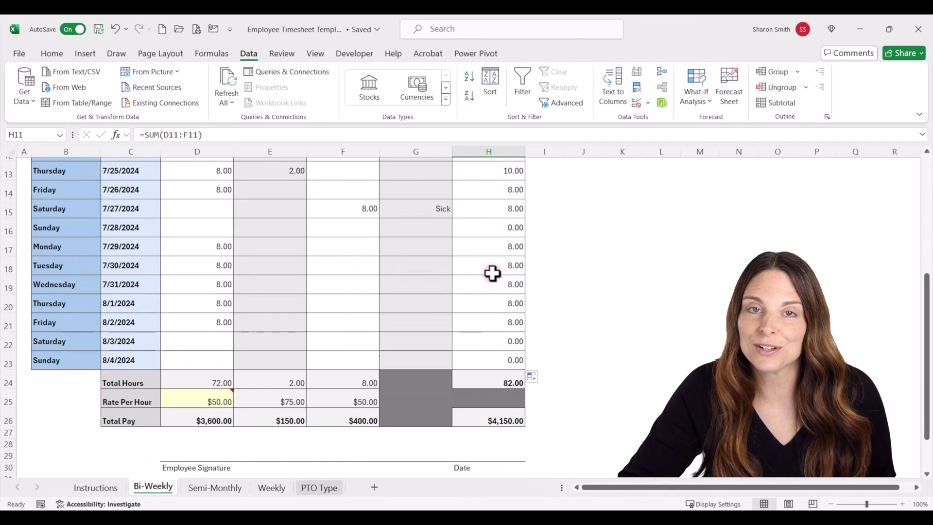
Step: Check D24's Regular Hours total =SUM(D10:D23) against the D10:D23 hours
scroll(492, 273, "down", 2)
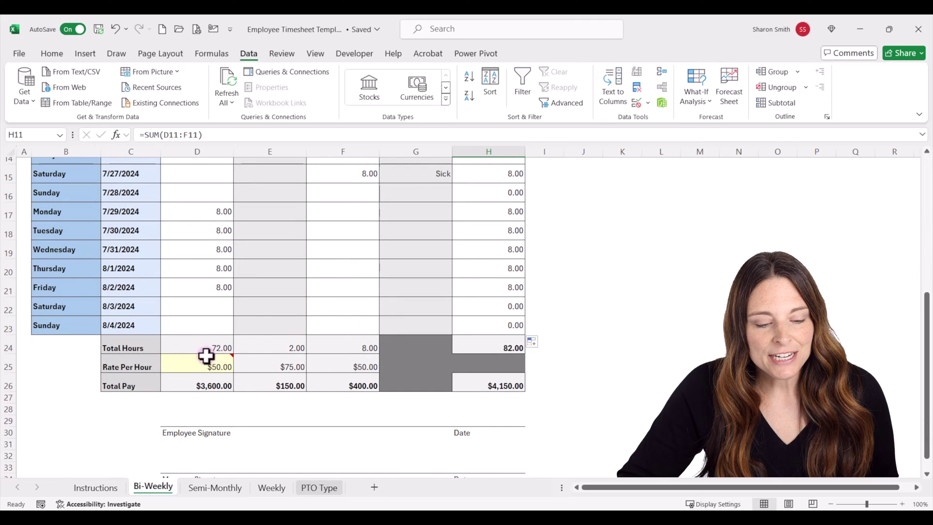
left_click(200, 345)
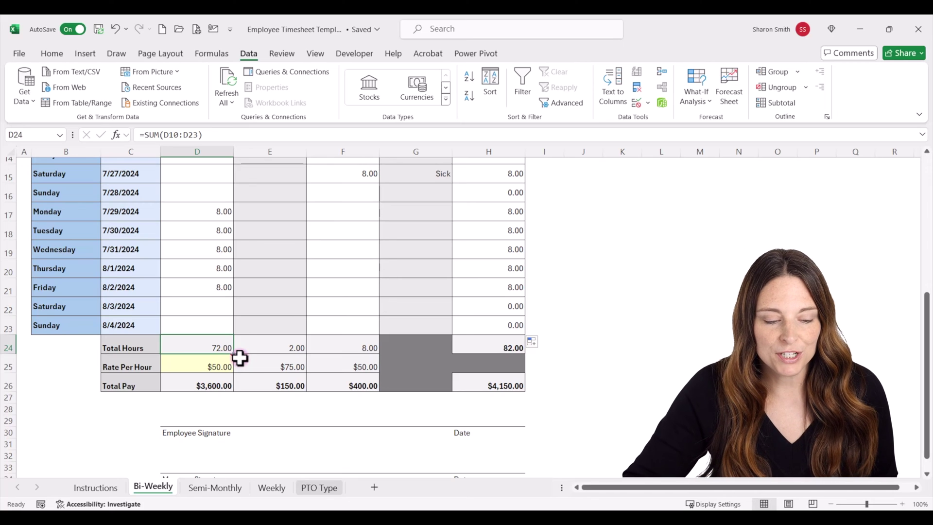
left_click(211, 342)
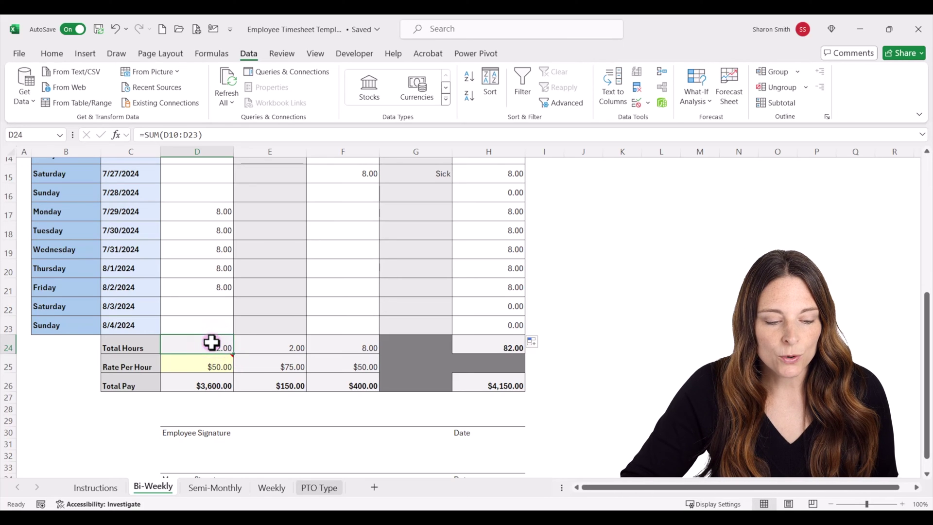
scroll(211, 343, "up", 1)
scroll(210, 341, "up", 1)
scroll(211, 340, "up", 1)
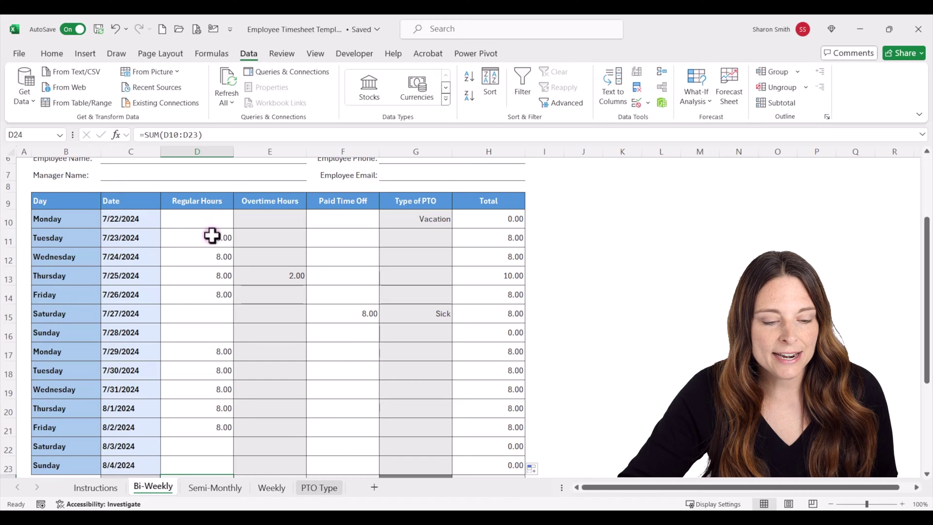
scroll(221, 261, "down", 3)
scroll(221, 261, "down", 1)
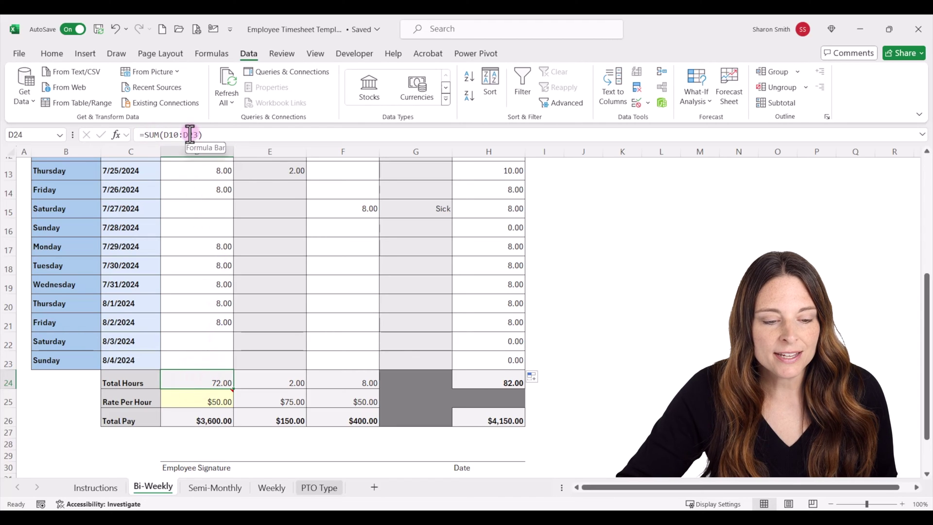
scroll(199, 187, "up", 1)
scroll(199, 187, "up", 2)
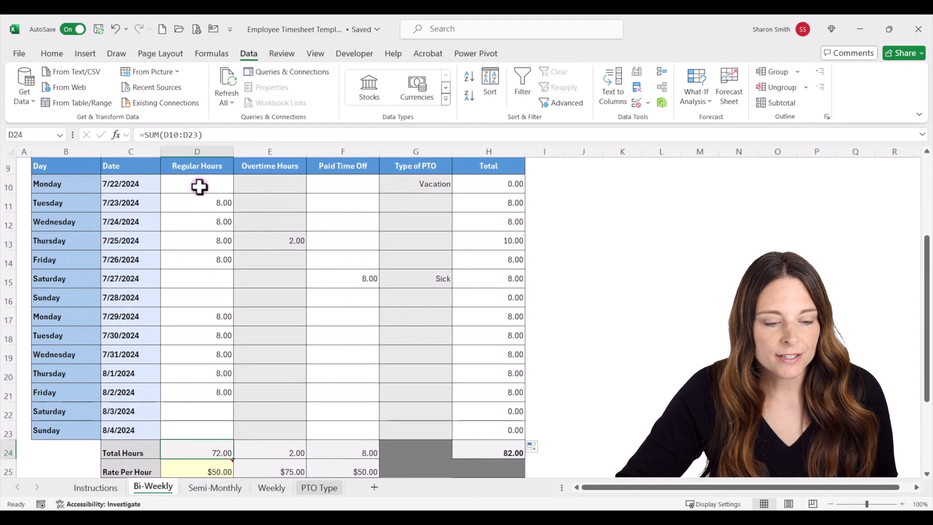
left_click_drag(198, 183, 193, 428)
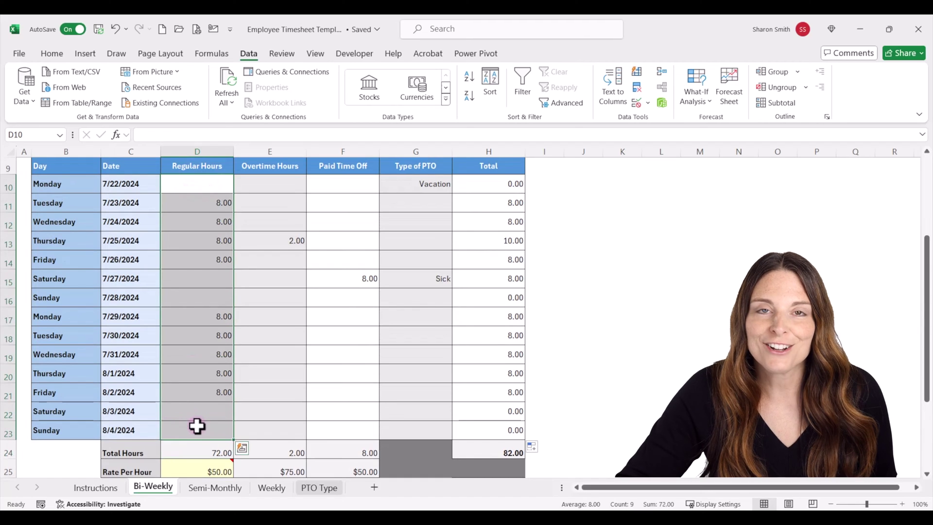
scroll(204, 392, "down", 1)
Step: Fill D24's column total across to Overtime and Paid Time Off in E24:F24
left_click(195, 382)
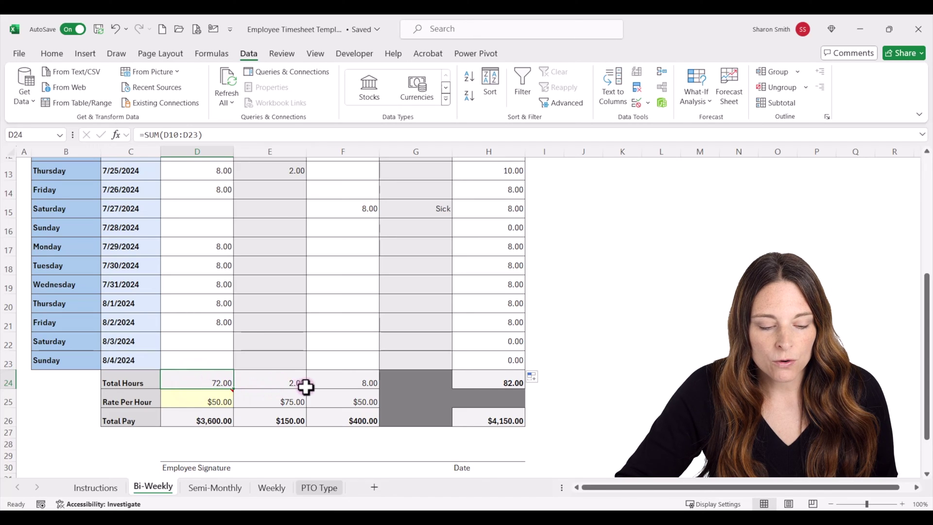
left_click_drag(234, 388, 342, 384)
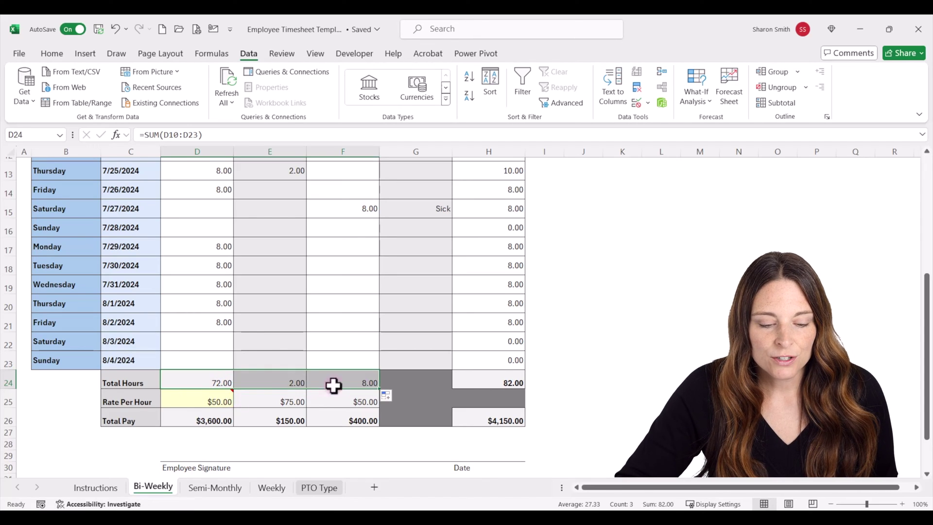
left_click(284, 378)
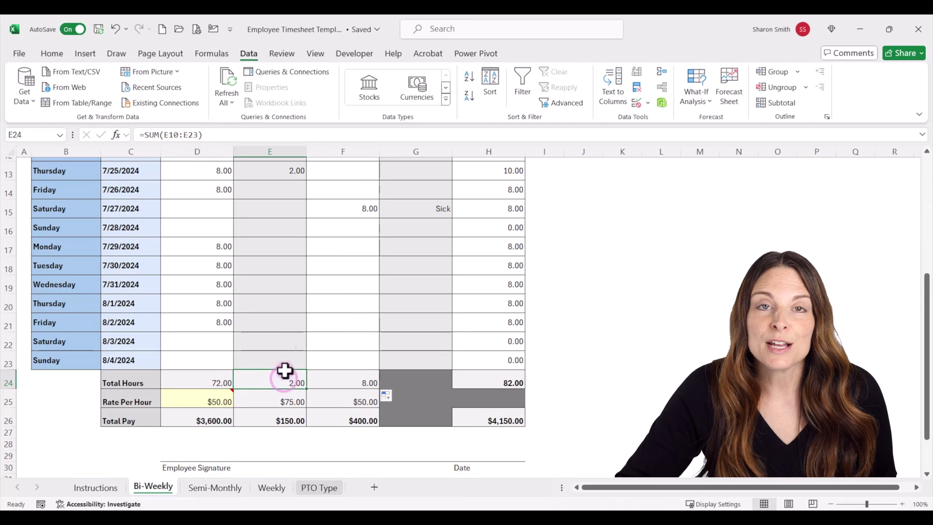
scroll(371, 260, "up", 1)
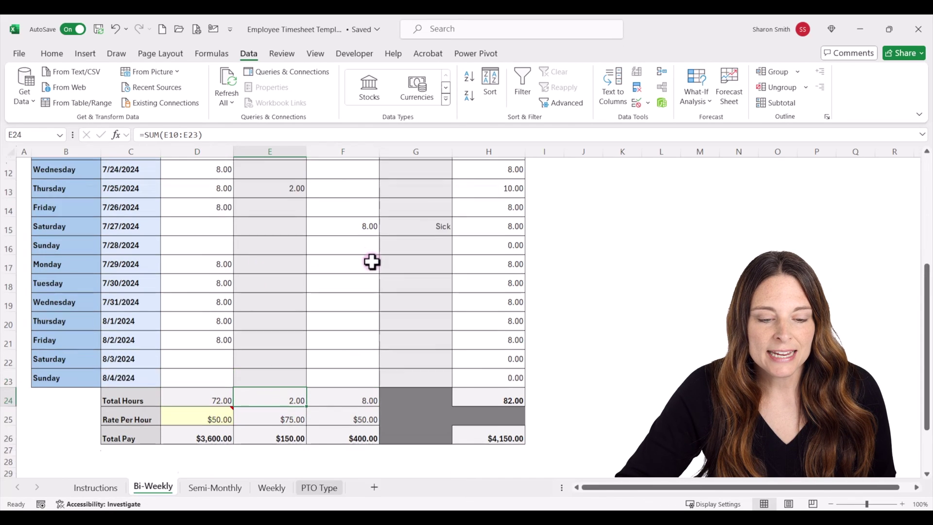
scroll(371, 260, "up", 2)
scroll(371, 260, "up", 1)
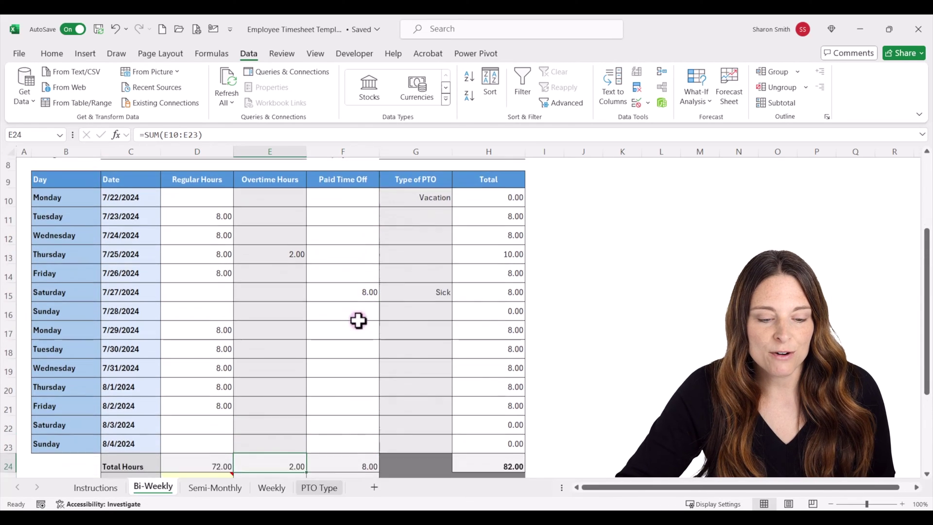
scroll(358, 319, "down", 1)
scroll(358, 319, "down", 1)
Step: Verify the Paid Time Off total and the 82.00 grand total summing H10:H23
left_click(358, 383)
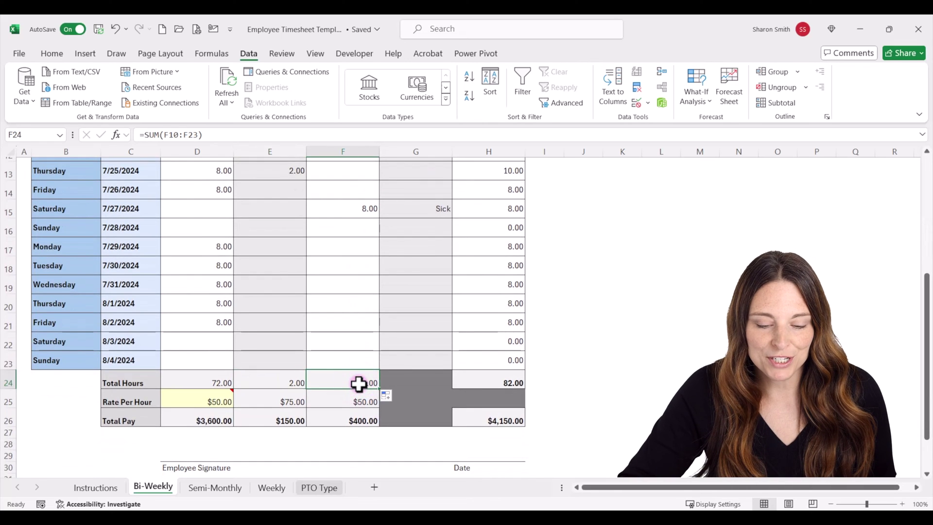
left_click(514, 381)
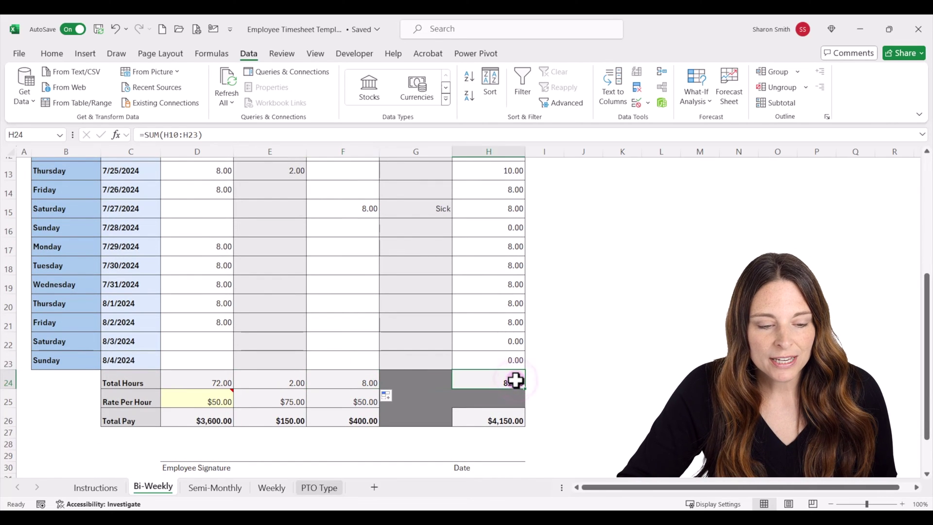
mouse_move(512, 360)
left_mouse_down()
mouse_move(508, 165)
mouse_move(505, 187)
left_mouse_up()
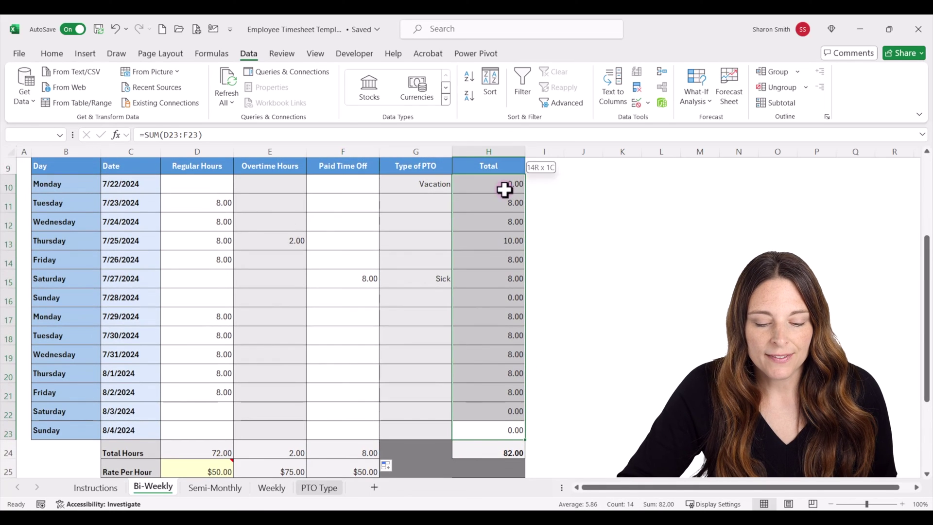
scroll(500, 360, "down", 1)
left_click(498, 383)
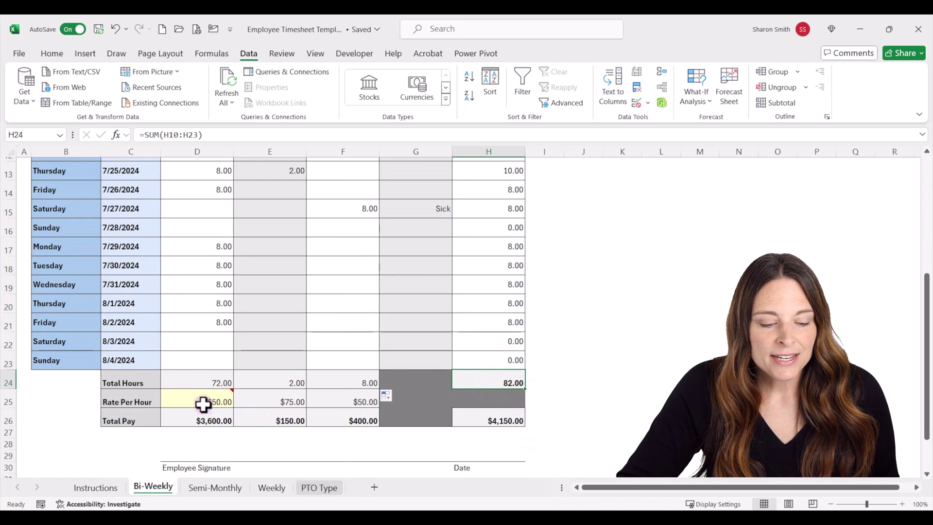
Step: Review the rate cells: 50 in D25, =D25*1.5 in E25, =D25 in F25
left_click(187, 400)
mouse_move(196, 402)
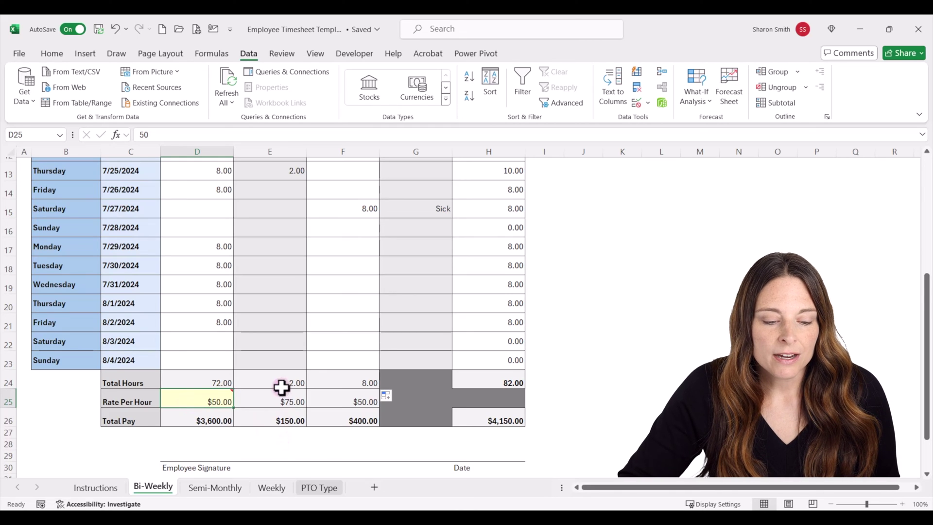
left_click(278, 402)
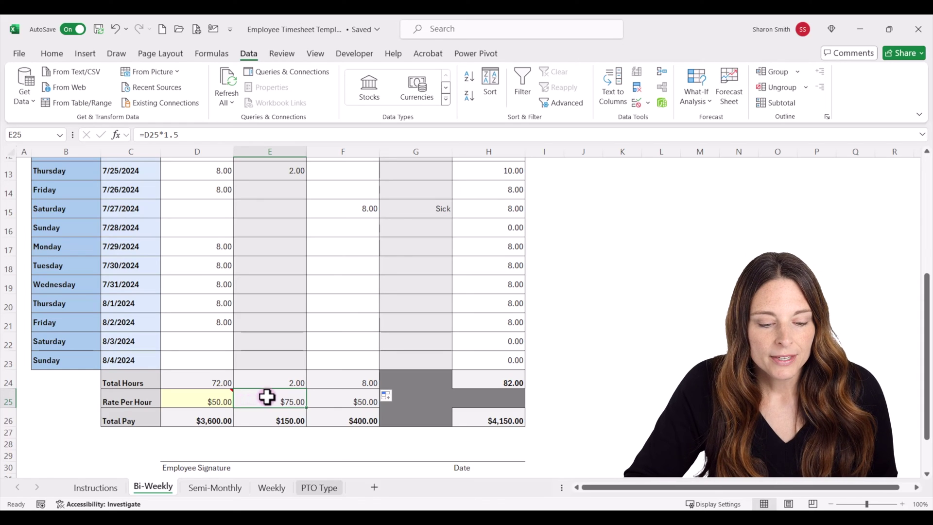
left_click(342, 399)
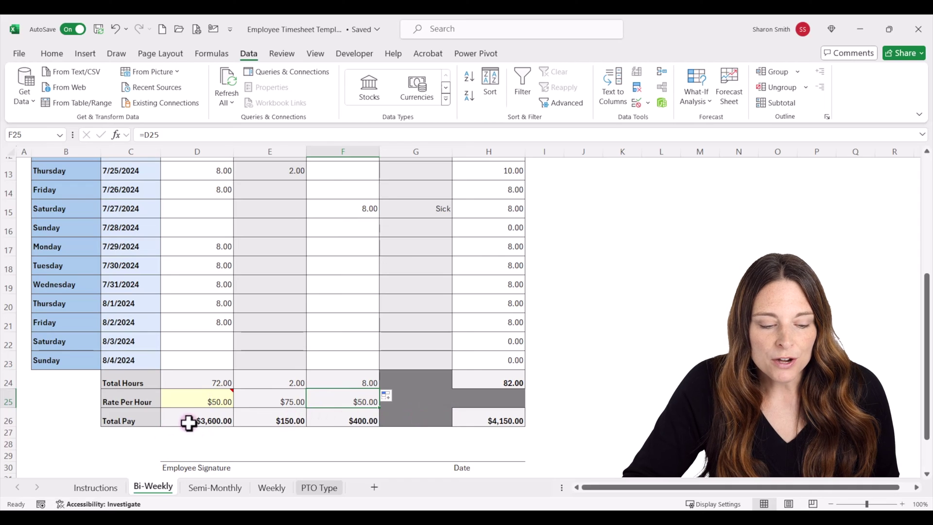
Step: Review the hours-times-rate pay formulas in D26:F26 and the =SUM(D26:F26) total in H26
left_click(190, 419)
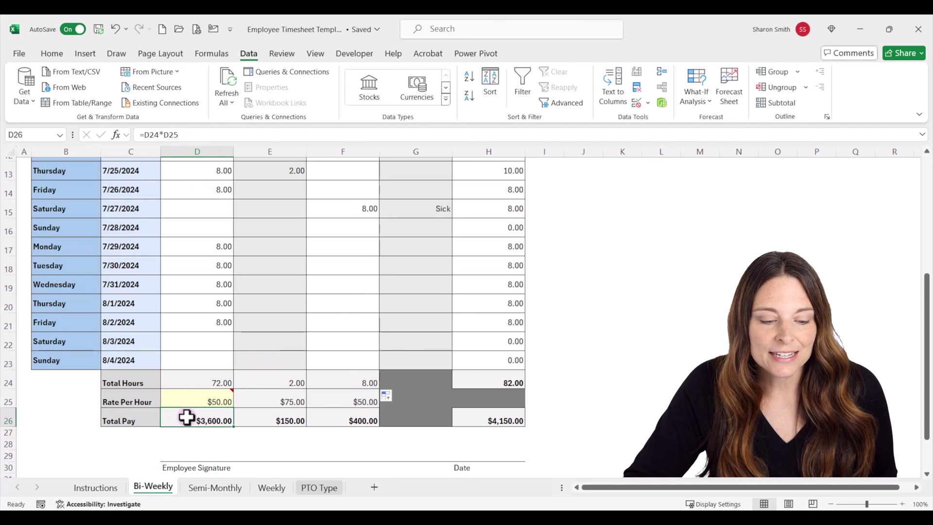
left_click(289, 382)
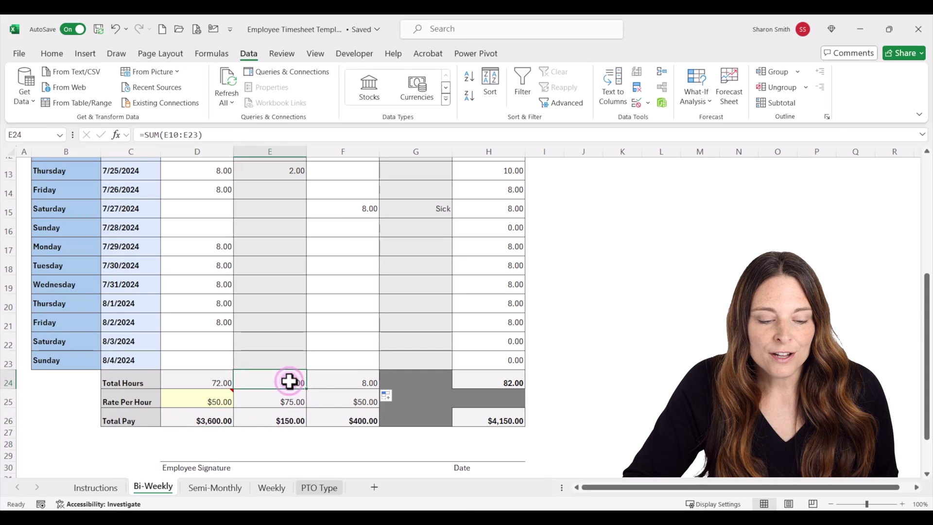
left_click(287, 422)
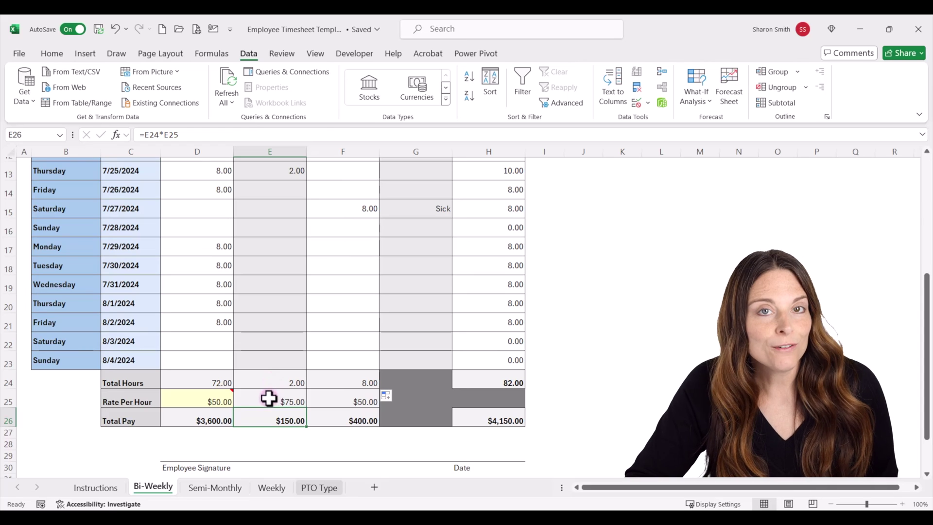
left_click(340, 419)
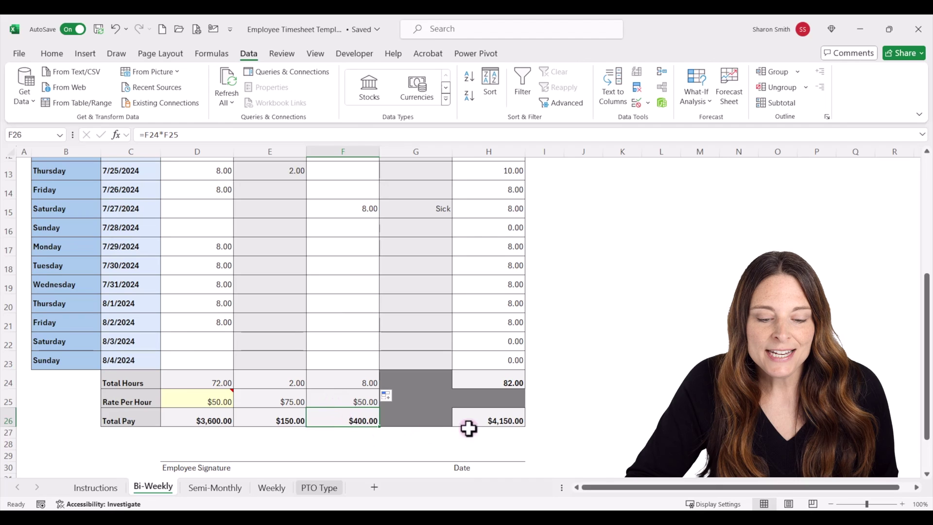
left_click(505, 418)
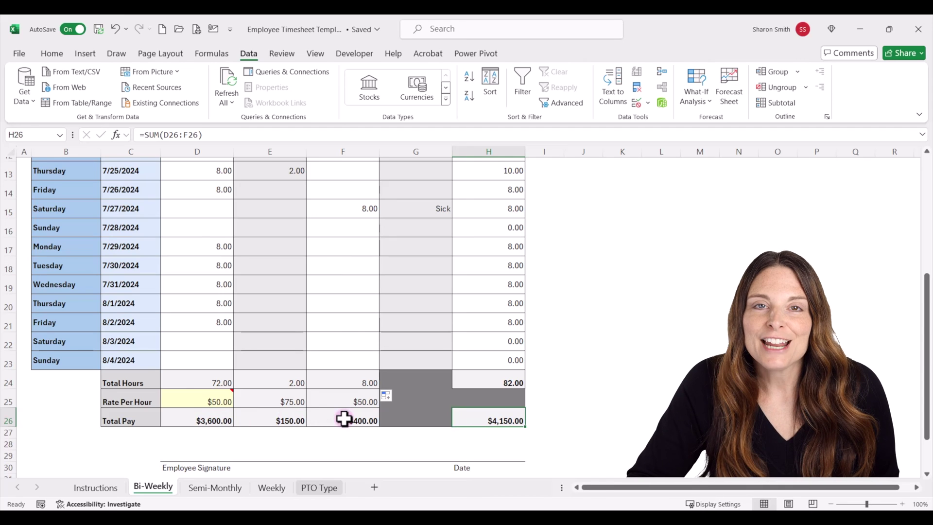
Step: Hide the PTO Type sheet
scroll(344, 419, "up", 4)
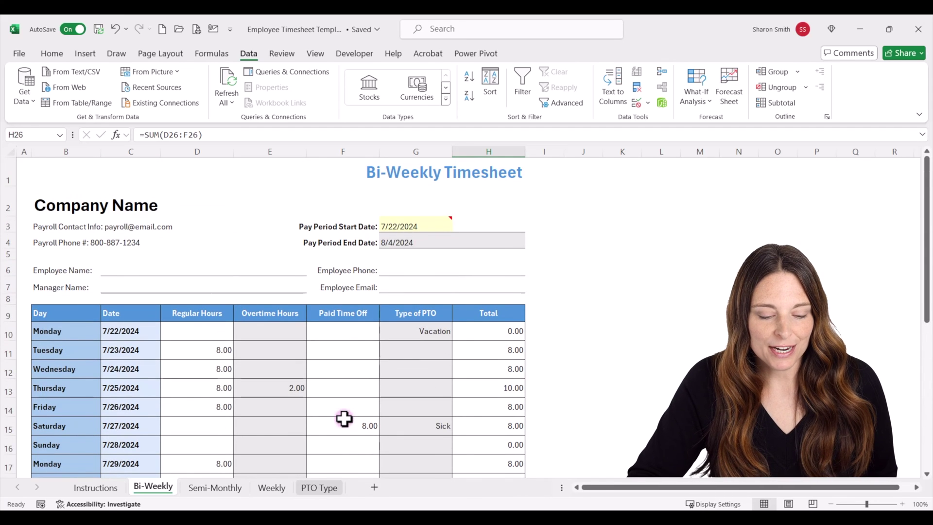
left_click(319, 487)
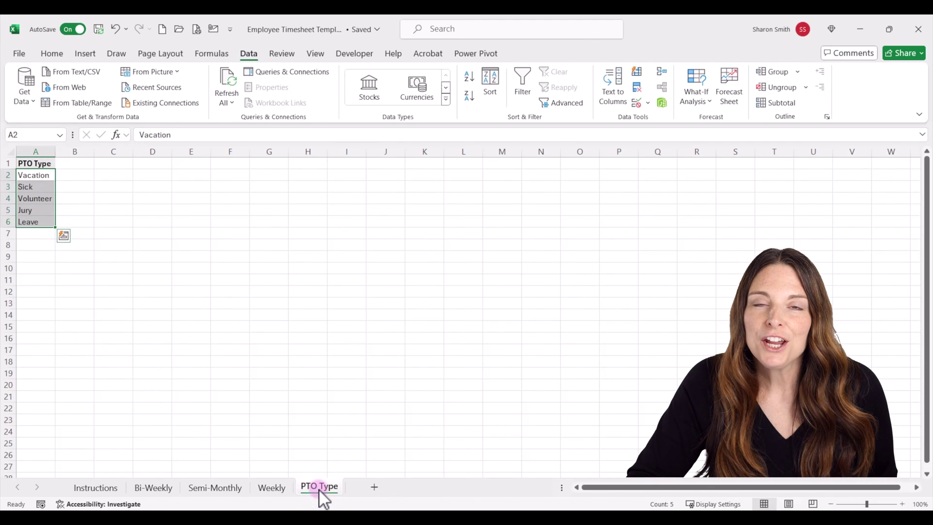
right_click(318, 487)
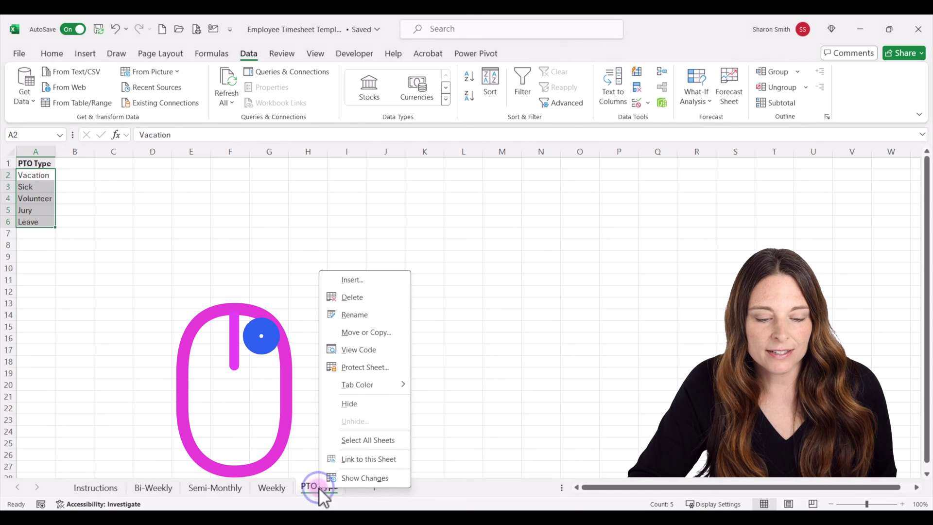
left_click(354, 404)
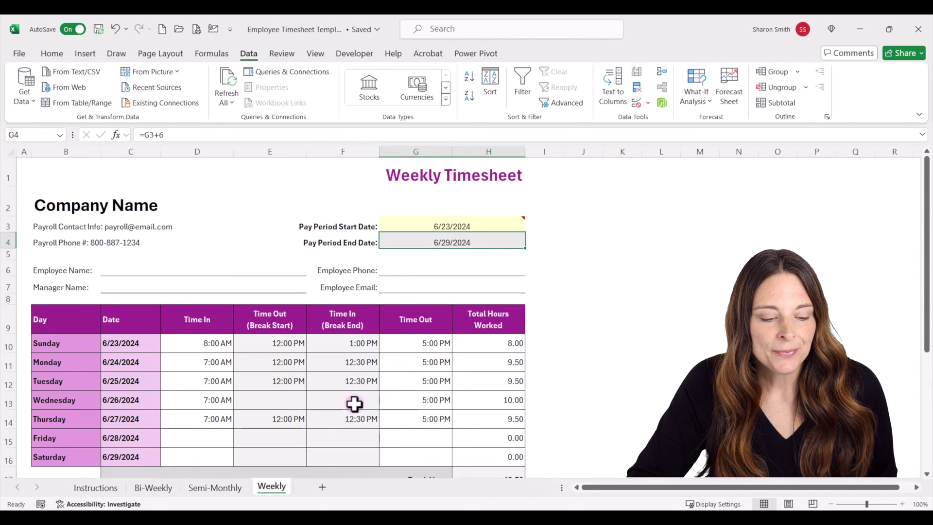
Step: Copy the Bi-Weekly sheet to the end as Bi-Weekly (2)
left_click(145, 488)
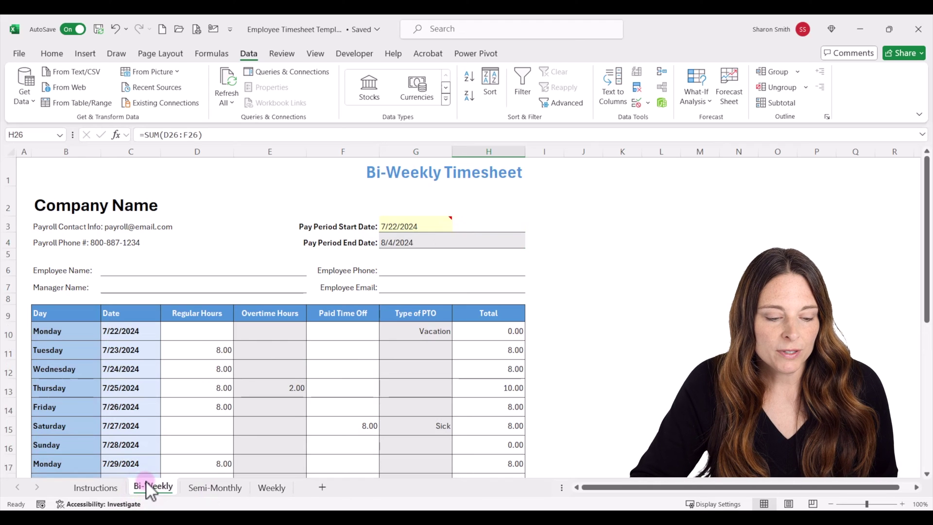
right_click(152, 485)
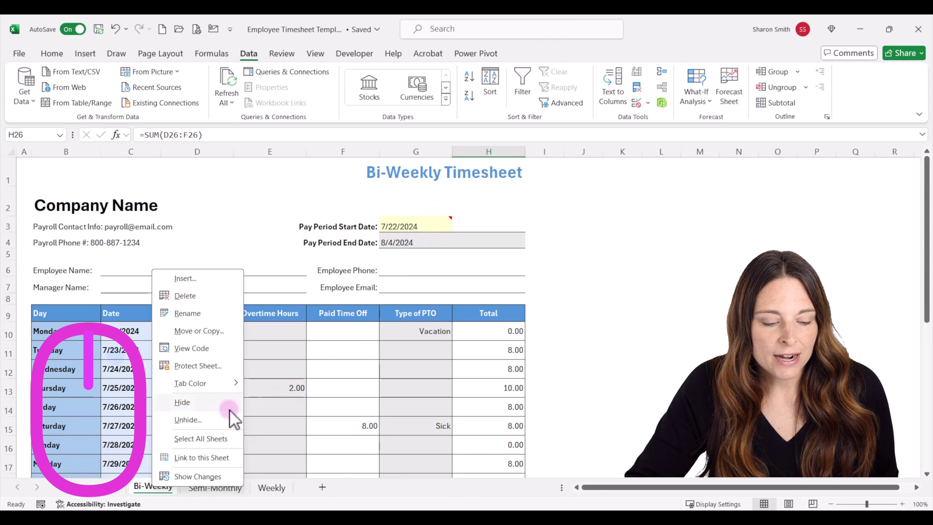
left_click(208, 336)
left_click(150, 362)
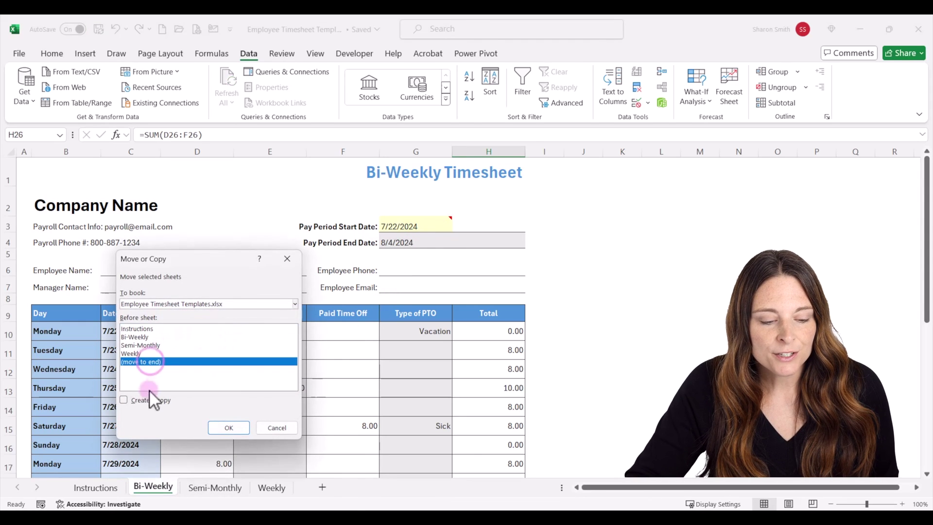
left_click(124, 400)
left_click(229, 428)
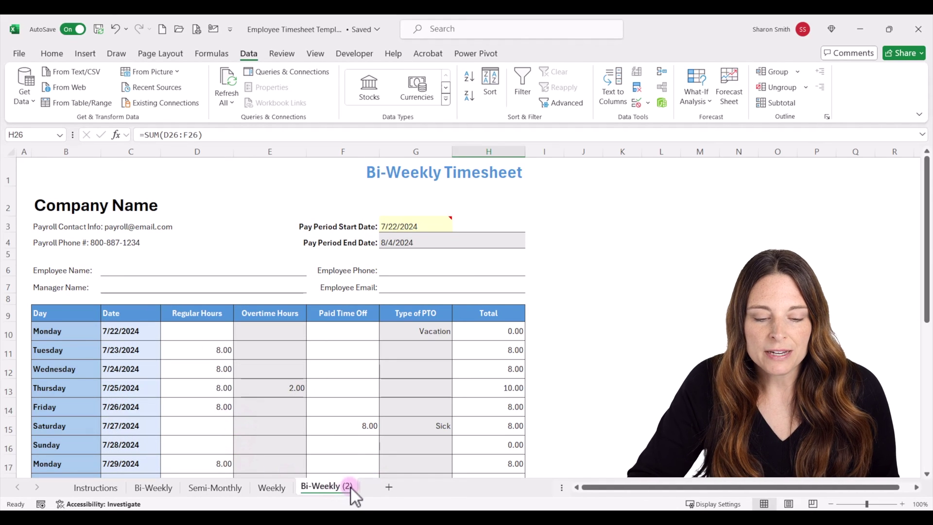
left_click(423, 223)
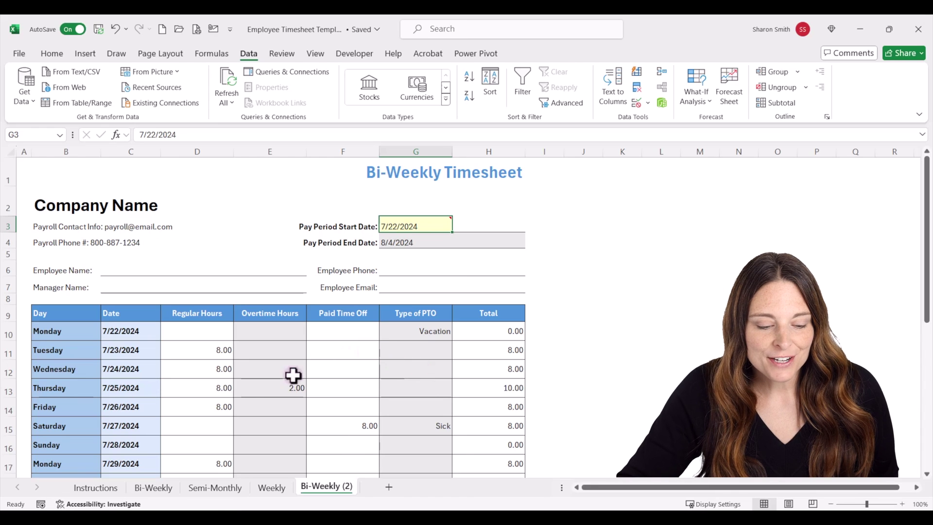
Step: Scroll through the Semi-Monthly timesheet
left_click(206, 488)
scroll(265, 380, "up", 4)
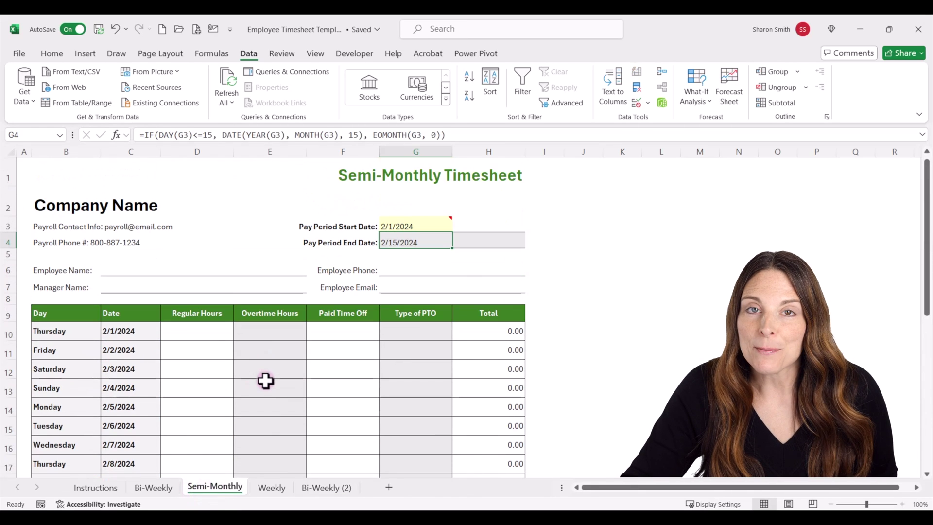
scroll(265, 380, "down", 1)
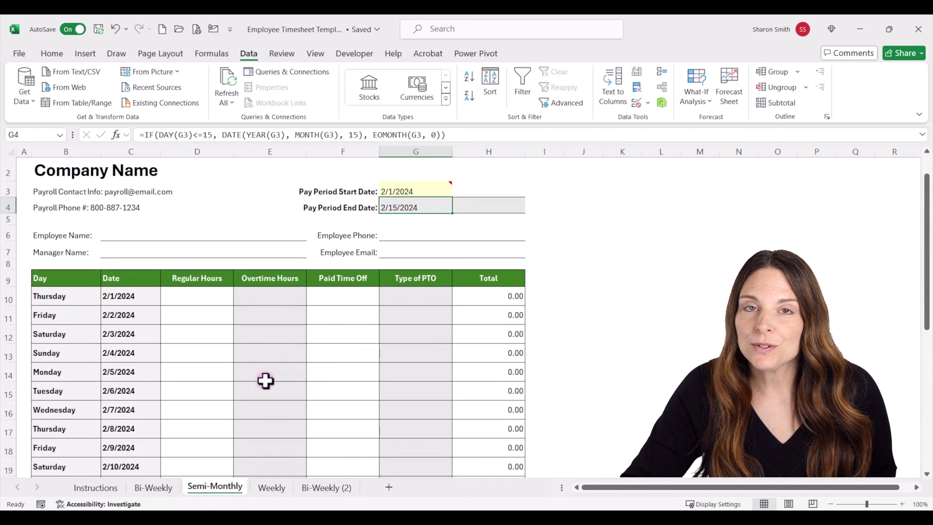
scroll(265, 380, "down", 1)
scroll(265, 380, "down", 1)
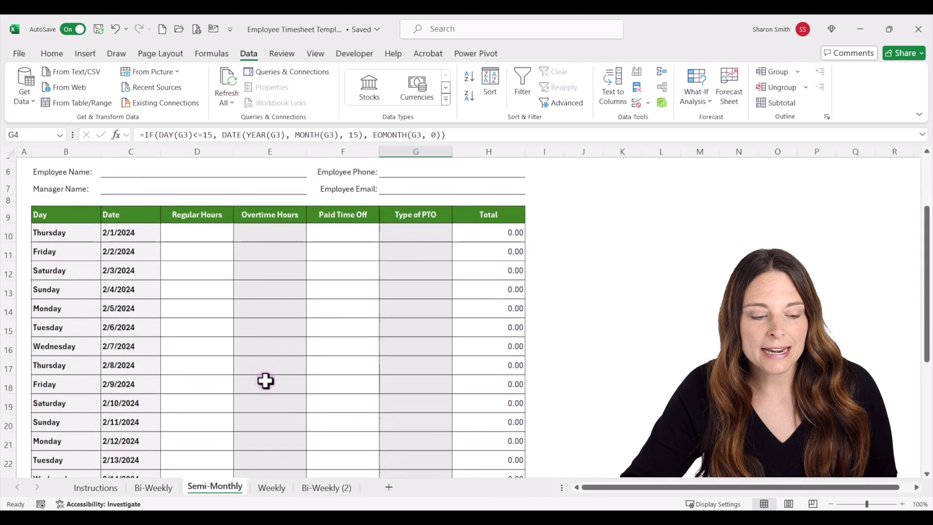
scroll(265, 380, "down", 1)
scroll(265, 380, "down", 1)
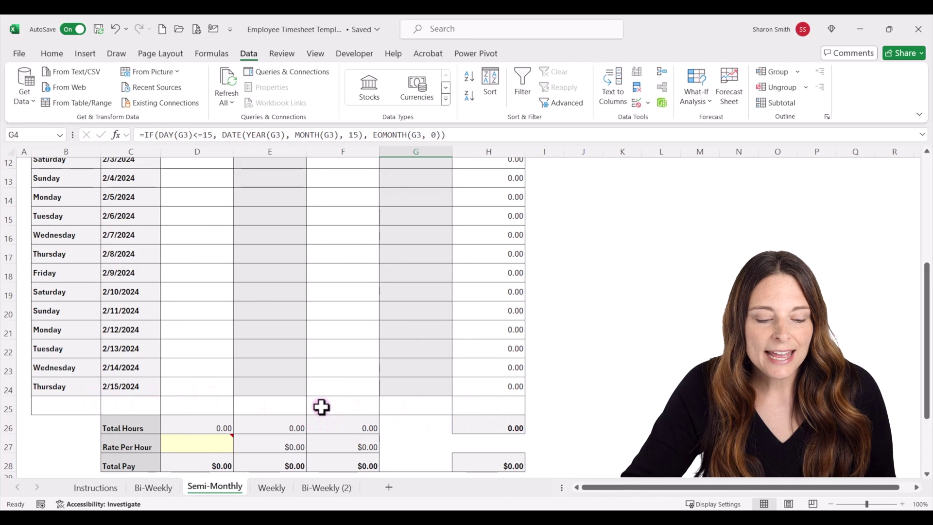
Step: Show the Weekly sheet's totals: 46.50 hours, 6.50 overtime, $2,487.50 pay
left_click(268, 488)
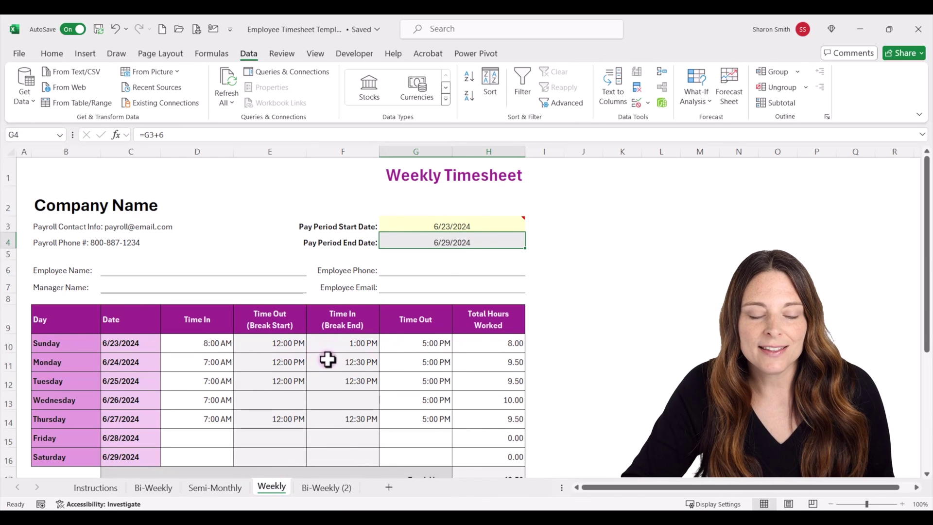
scroll(326, 362, "down", 1)
scroll(326, 362, "down", 1)
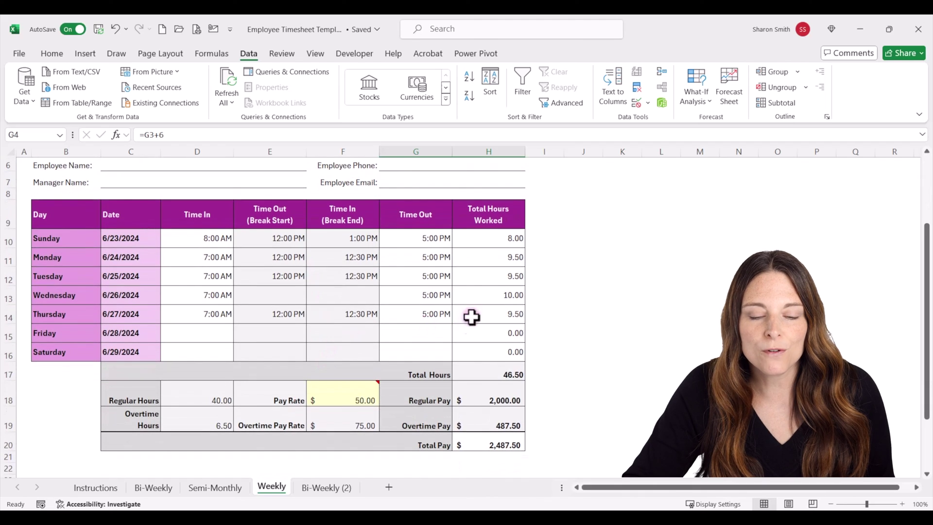